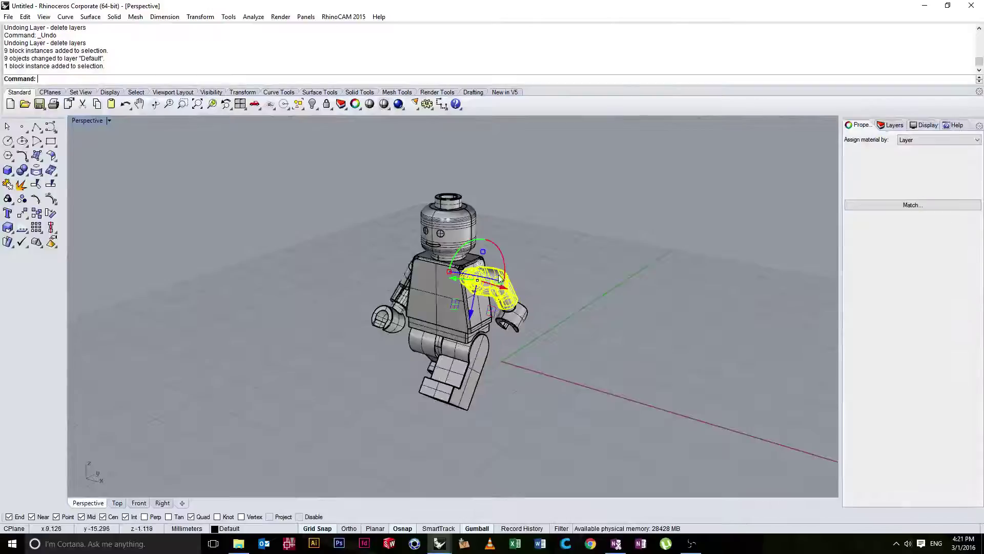
Hide the selected arm, and bring all hidden objects back into view.
right_drag(540, 281, 330, 234)
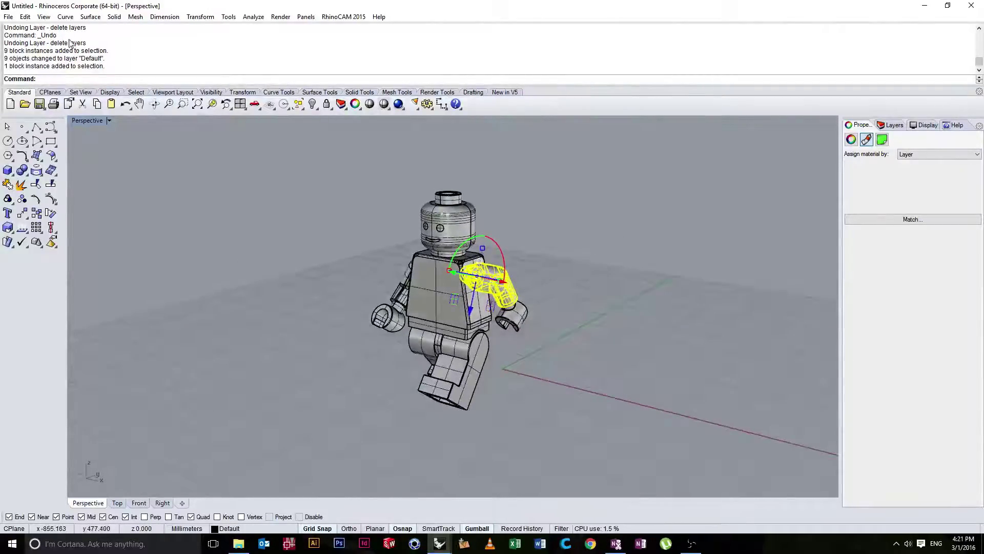
click(25, 16)
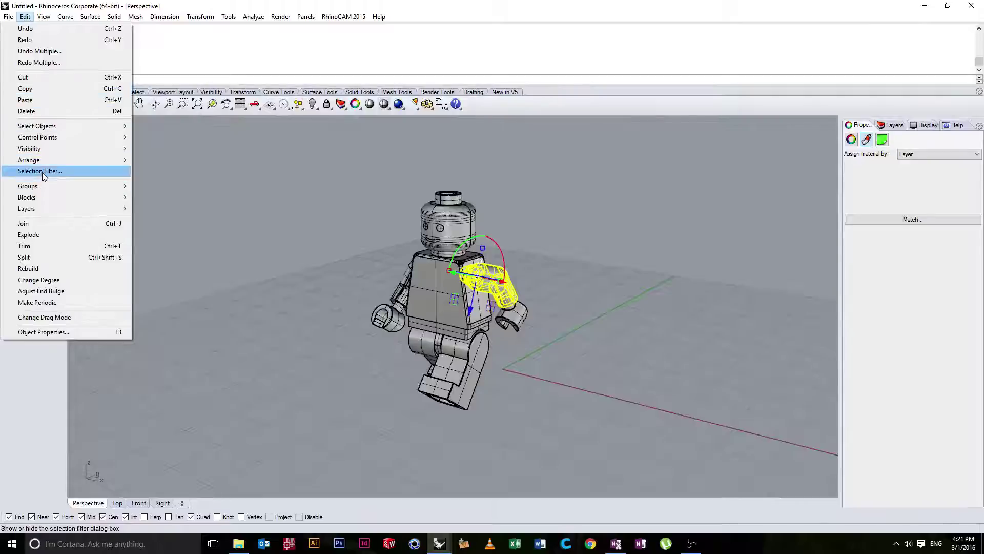
mouse_move(29, 148)
click(171, 149)
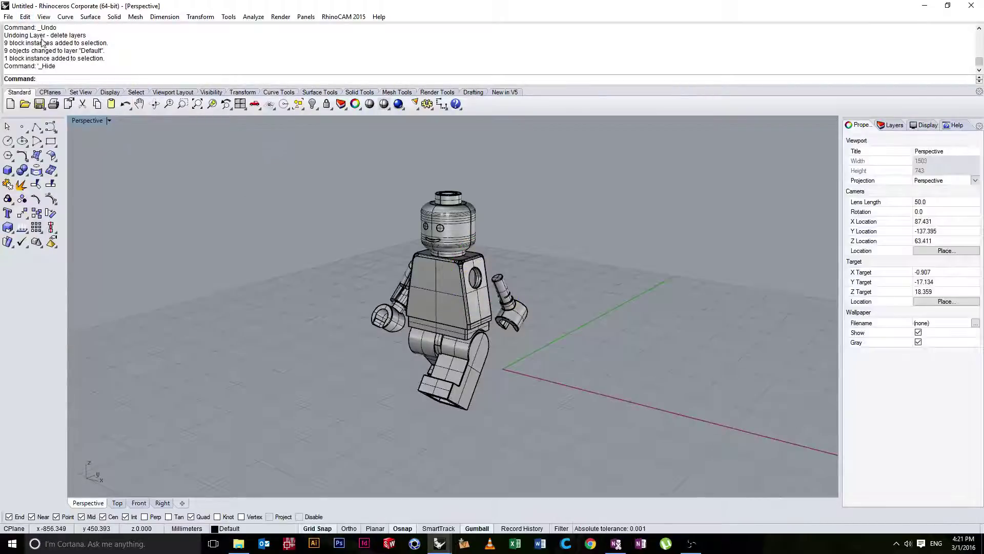
click(25, 16)
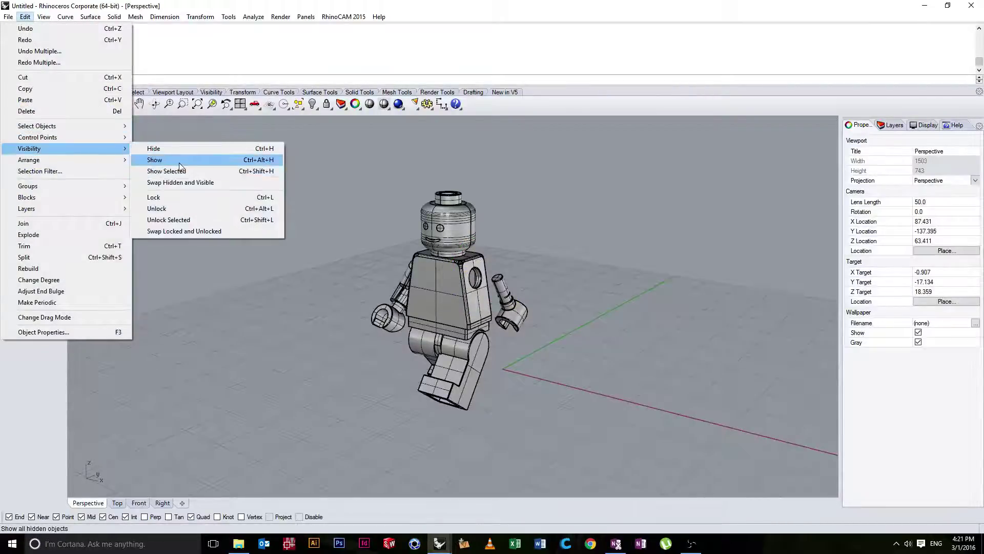
click(180, 163)
Hide the arm again to examine the shoulder socket in the torso, and show the arm again.
right_drag(234, 178, 338, 214)
scroll(471, 277, up, 14)
right_drag(394, 272, 378, 256)
click(379, 256)
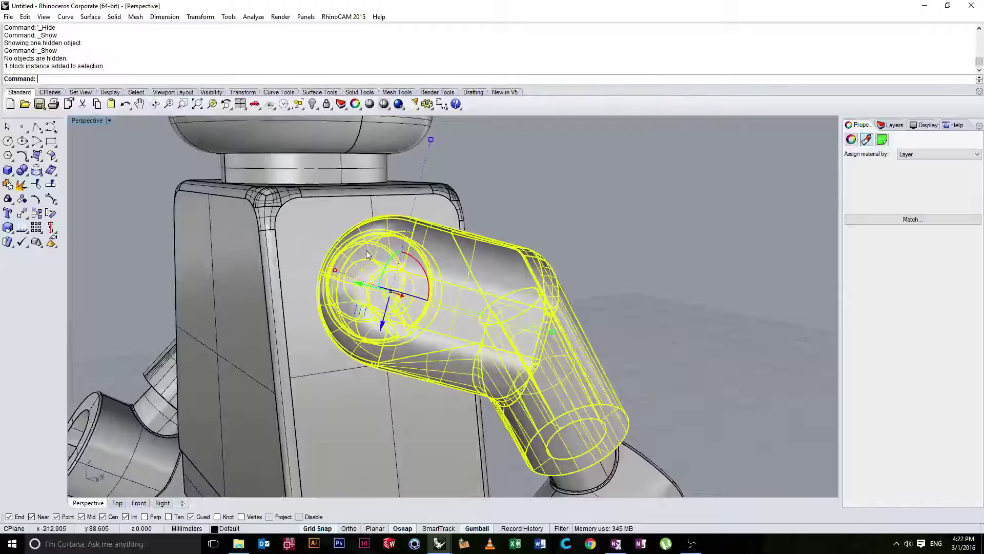
key(ctrl+h)
right_drag(423, 227, 417, 262)
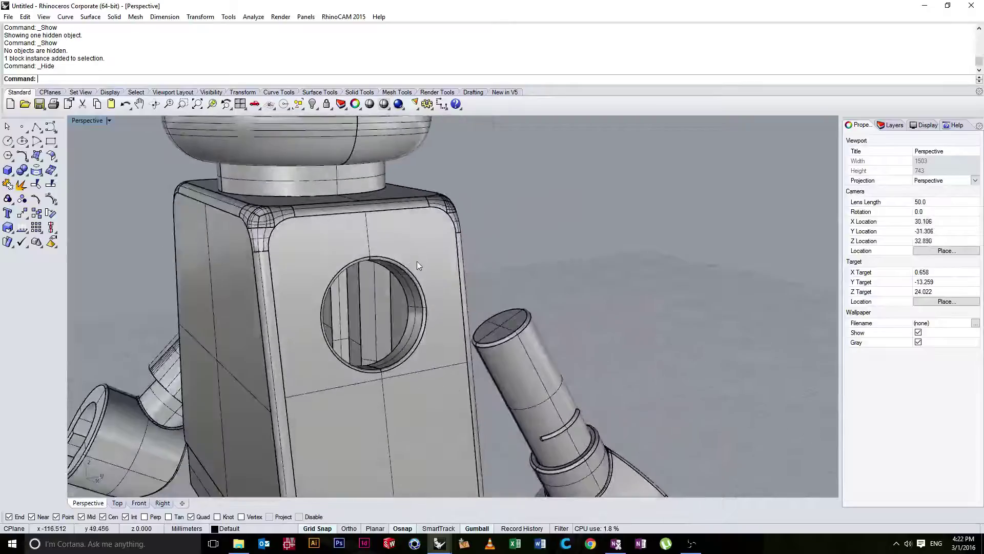
key(ctrl+alt+h)
scroll(427, 266, down, 5)
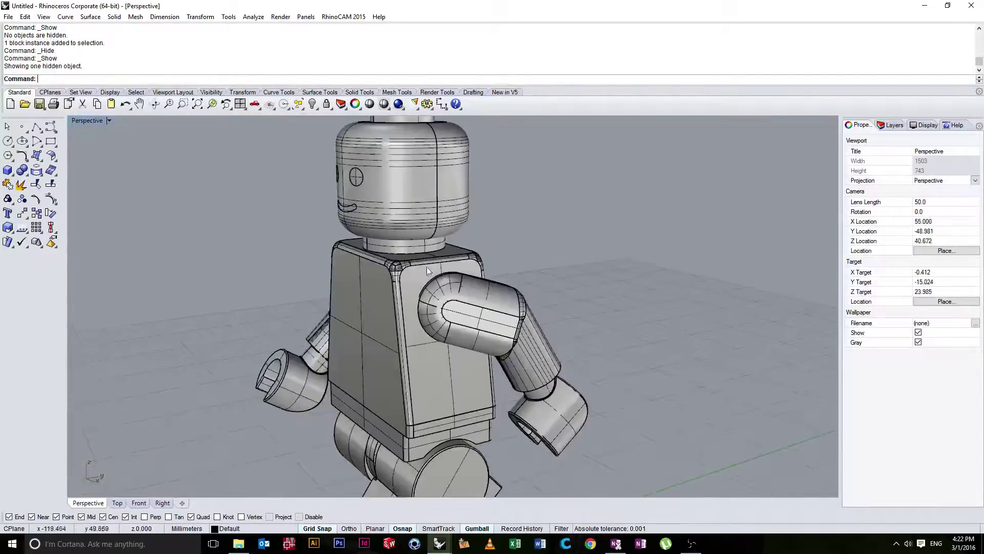
right_drag(427, 267, 406, 291)
scroll(415, 319, down, 3)
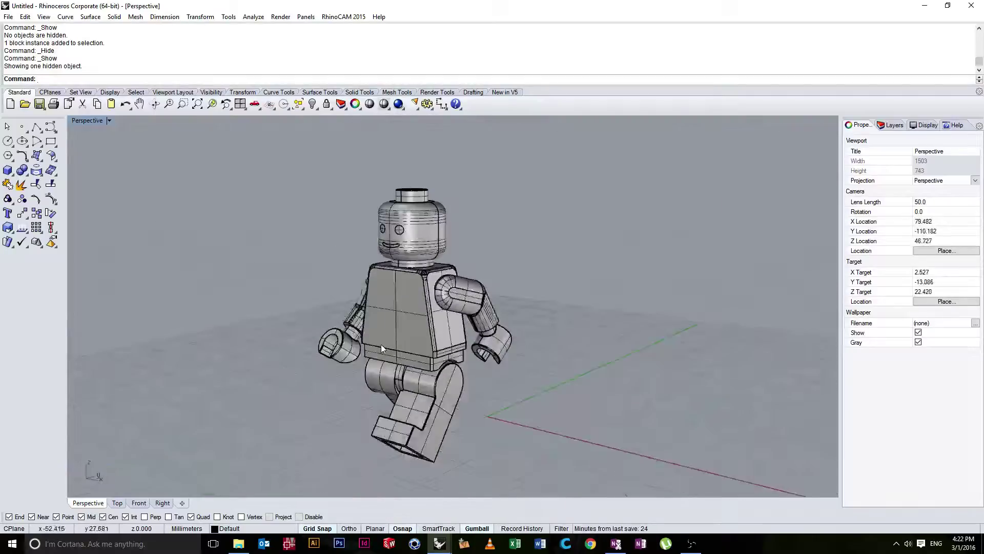
right_drag(381, 347, 607, 324)
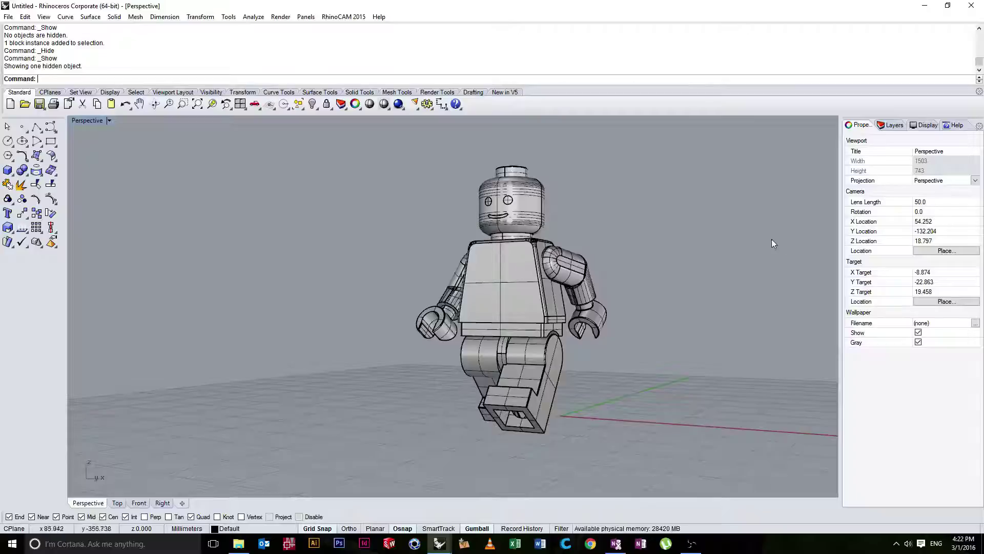
click(950, 126)
click(850, 127)
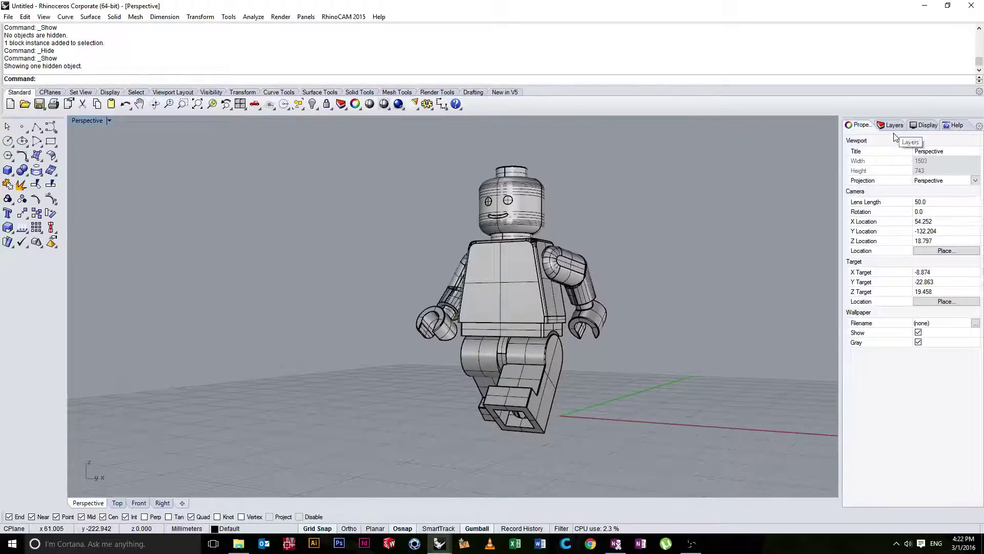
right_drag(728, 354, 661, 260)
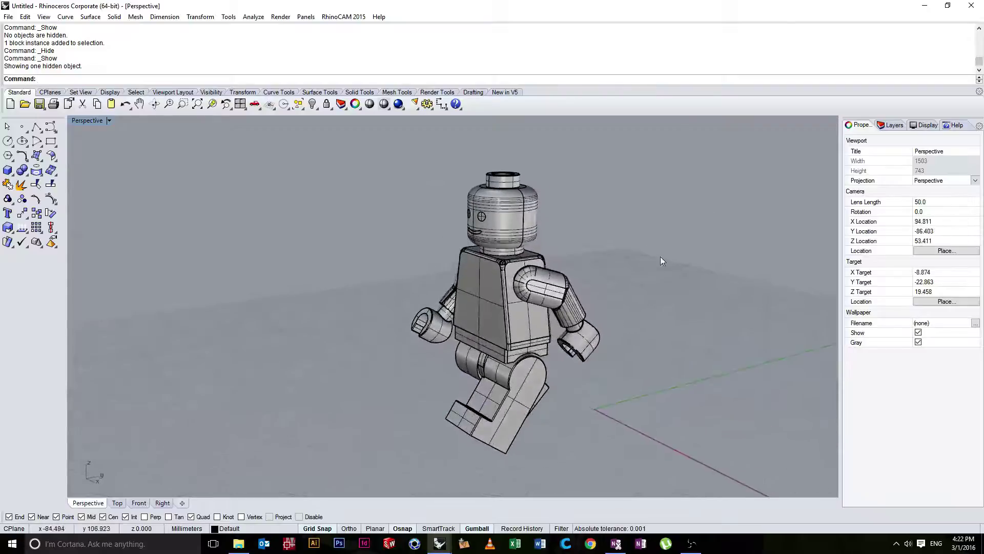
Examine the torso's object properties and the layer list, and clear the selection.
click(487, 297)
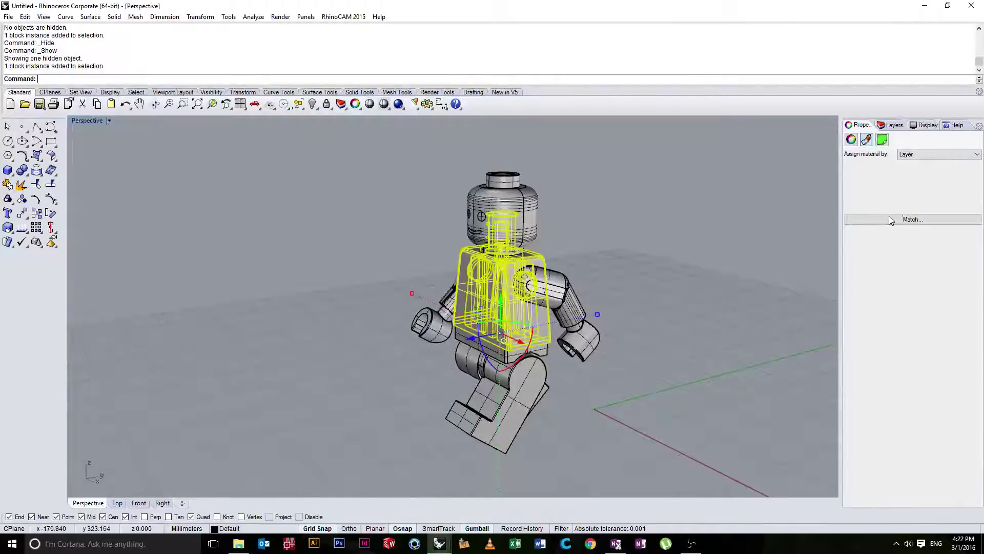
click(851, 139)
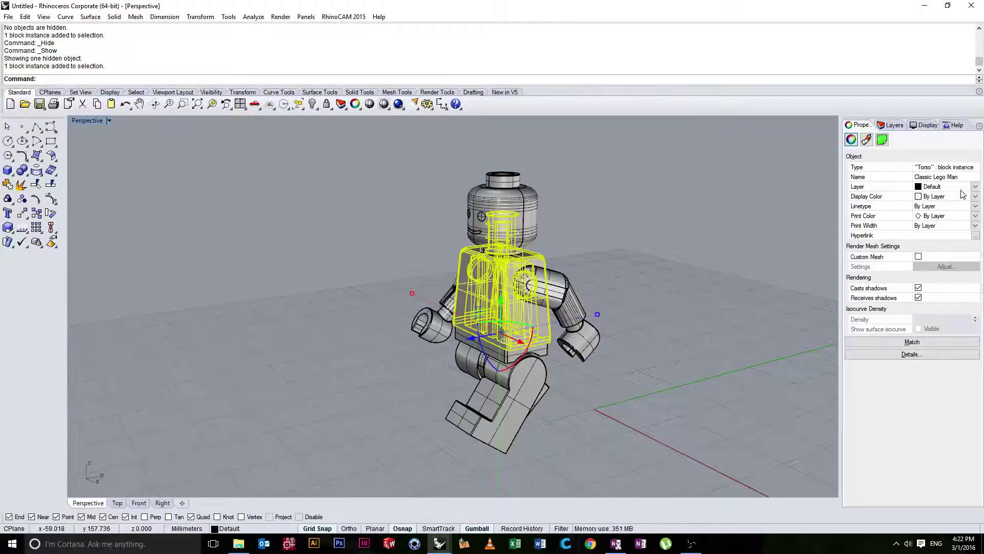
click(892, 125)
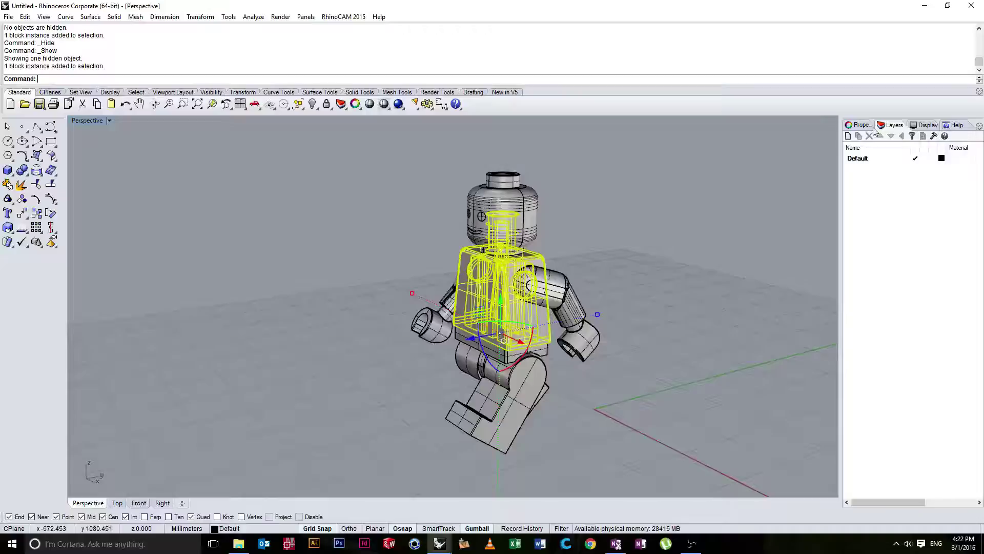
right_drag(691, 183, 695, 201)
right_drag(495, 216, 810, 193)
click(684, 190)
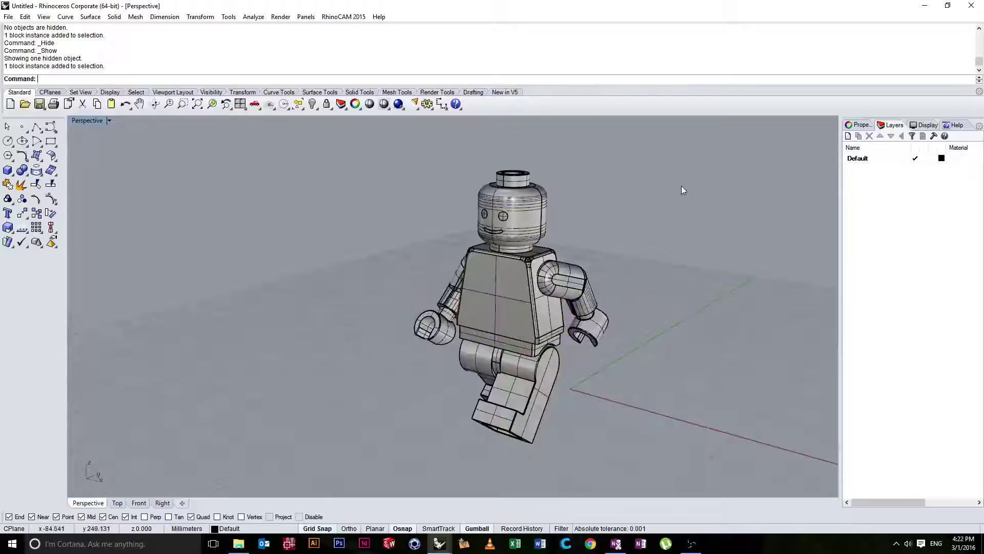
Create a new layer named Head.
right_drag(683, 191, 725, 267)
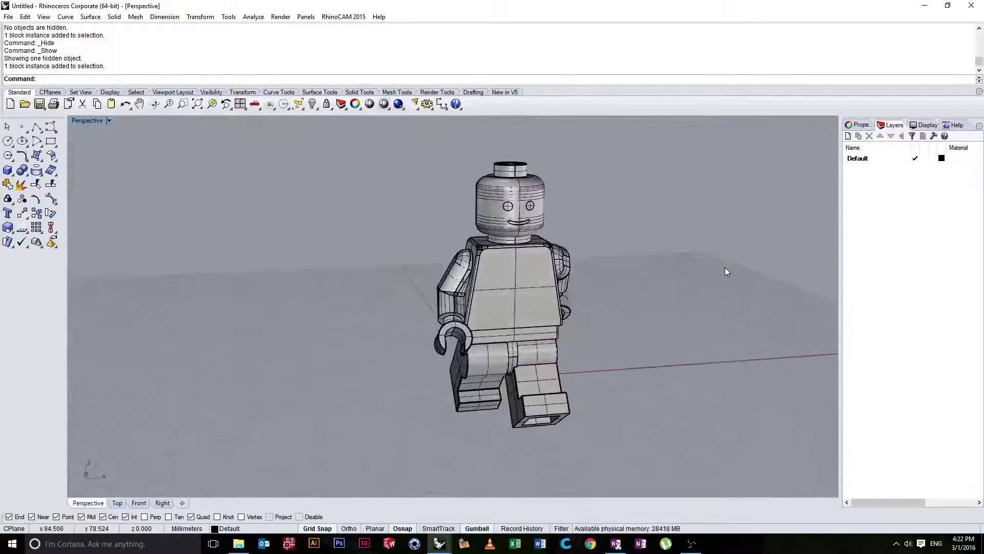
click(868, 202)
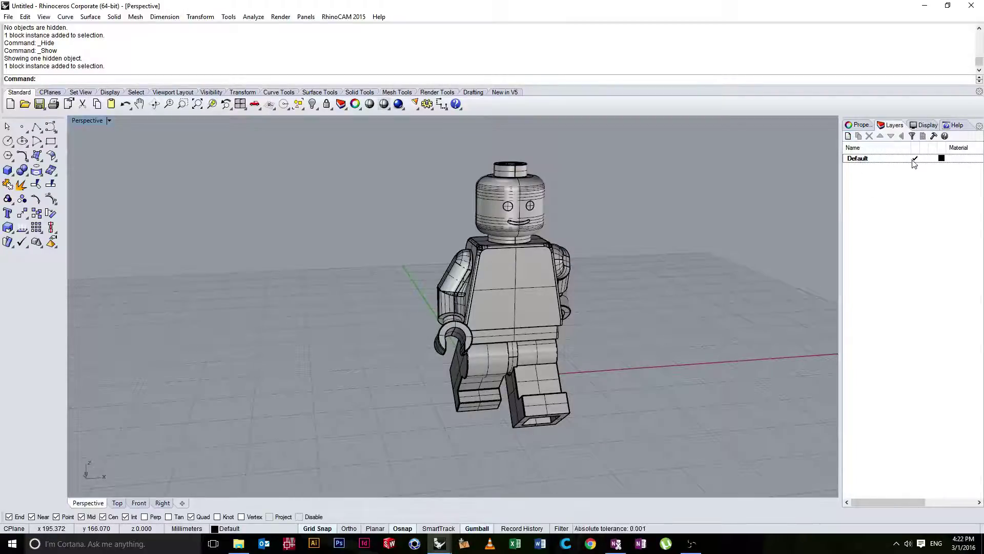
click(848, 136)
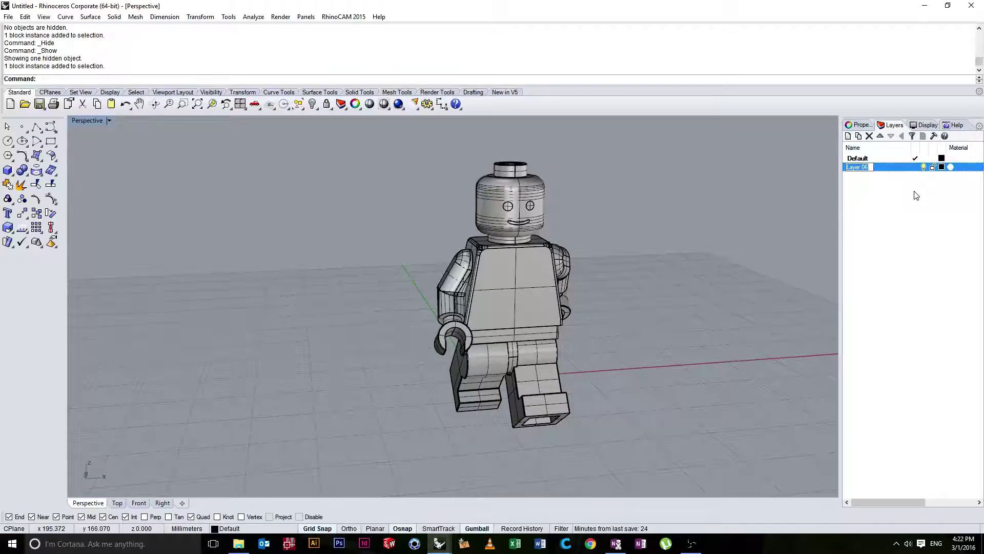
key(BackSpace)
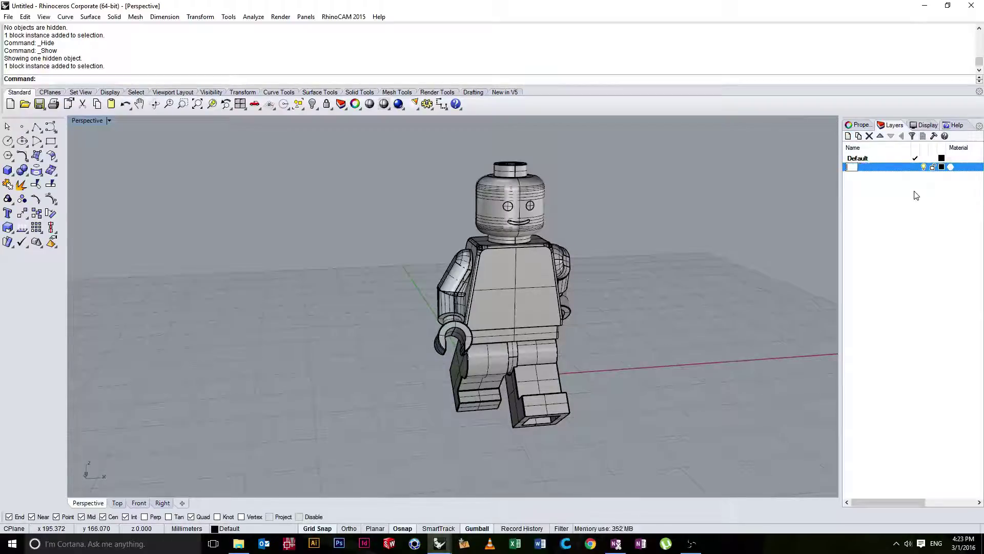
text(head)
key(BackSpace)
key(BackSpace)
key(BackSpace)
key(BackSpace)
text(Head)
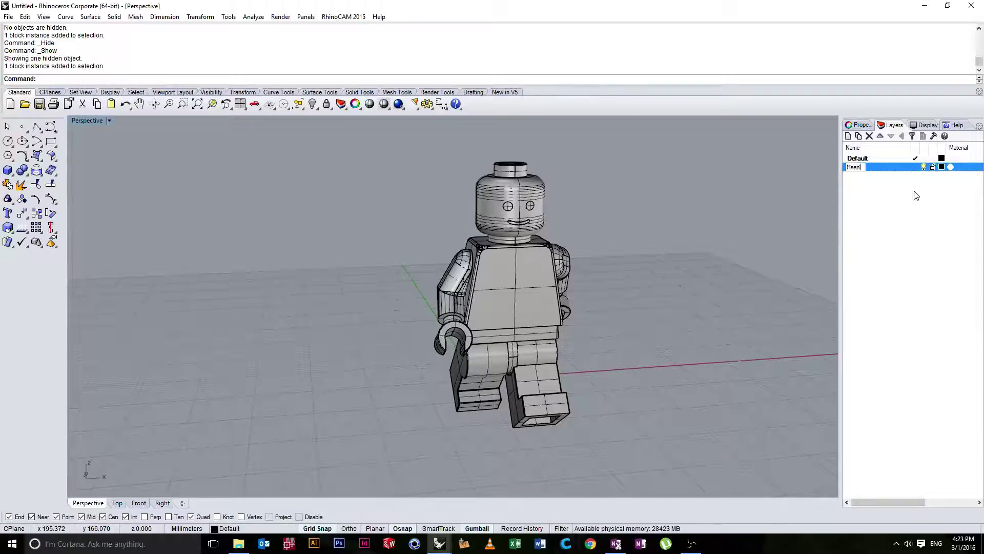
key(Return)
Add two more layers named Torso and Legs.
click(848, 136)
text(T)
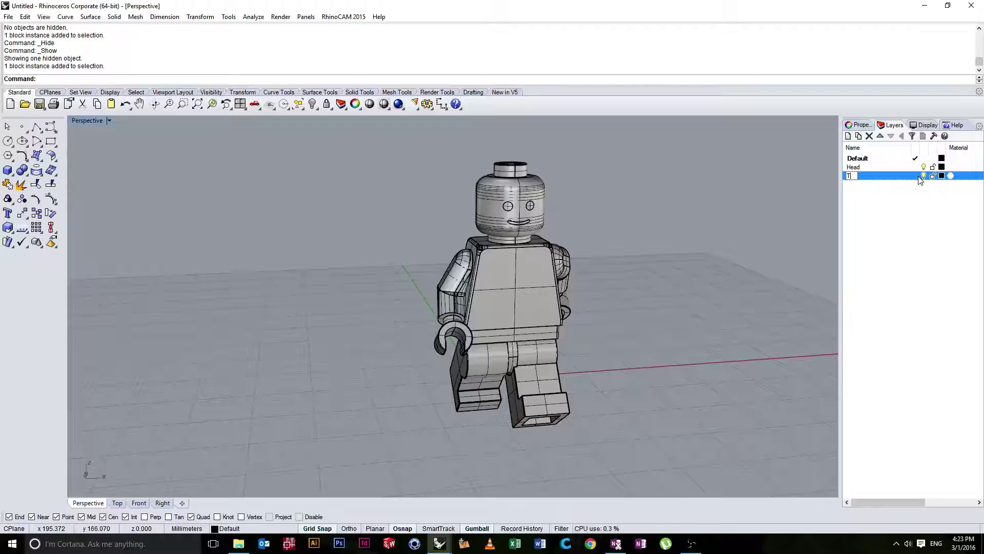
text(orso)
key(Return)
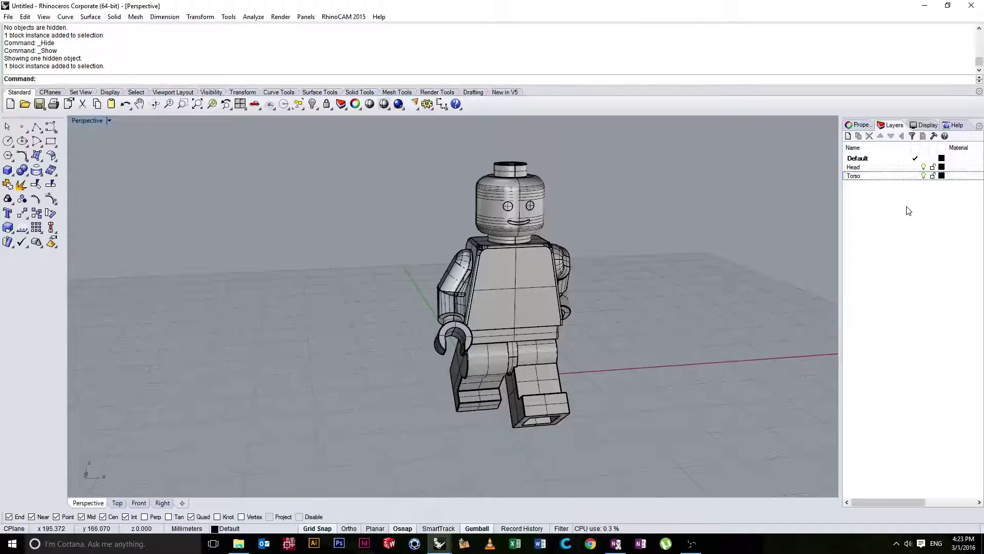
click(848, 135)
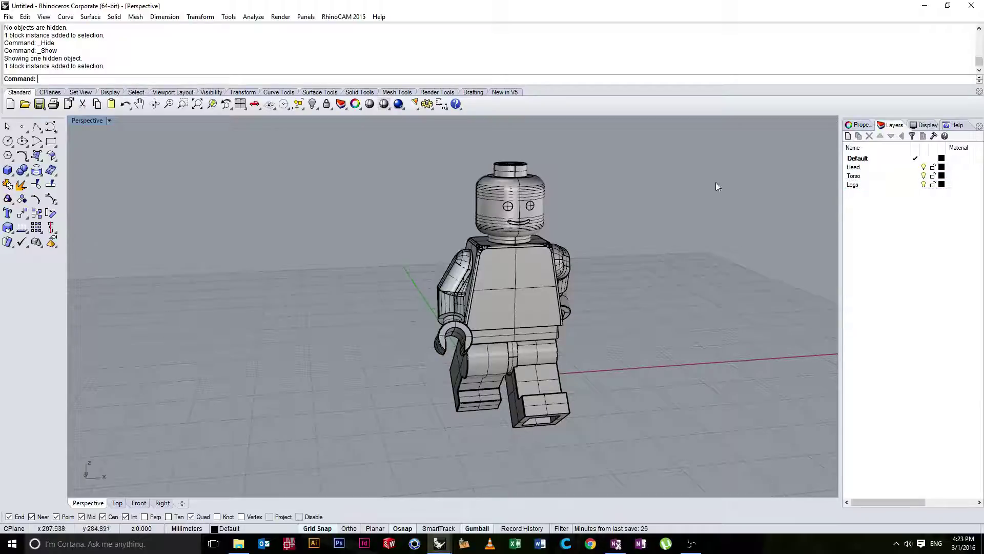
Move the figure's head to the Head layer.
right_drag(728, 205, 654, 203)
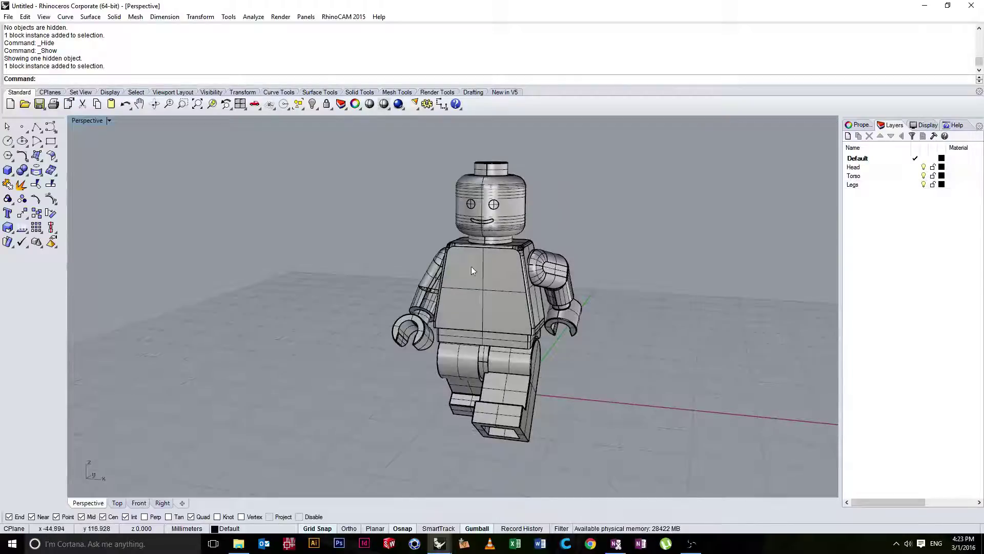
right_drag(671, 221, 563, 216)
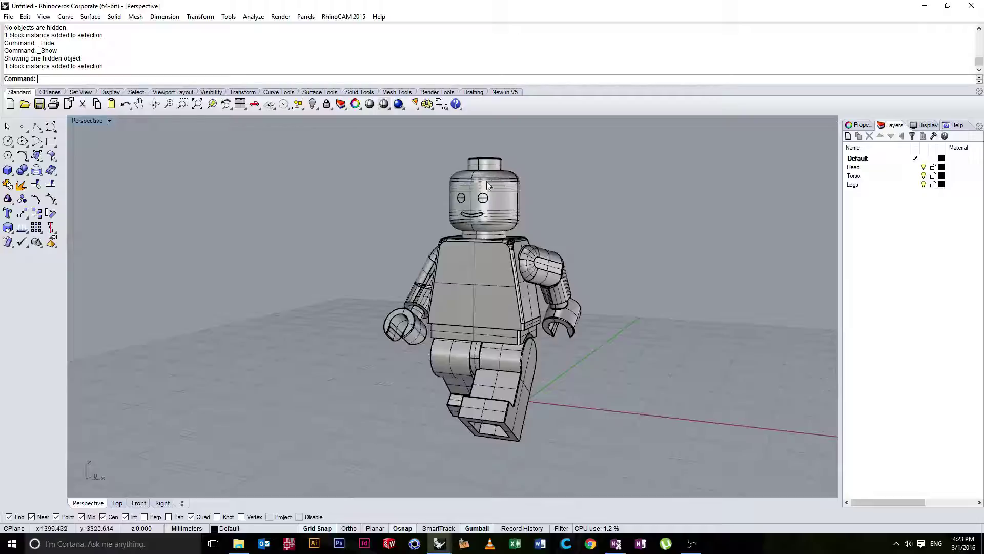
click(483, 199)
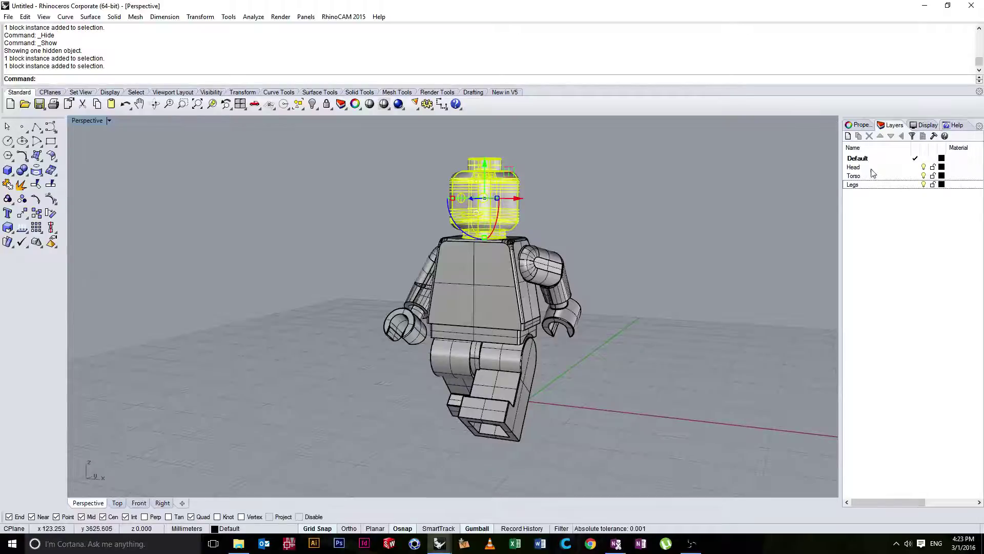
right_click(853, 168)
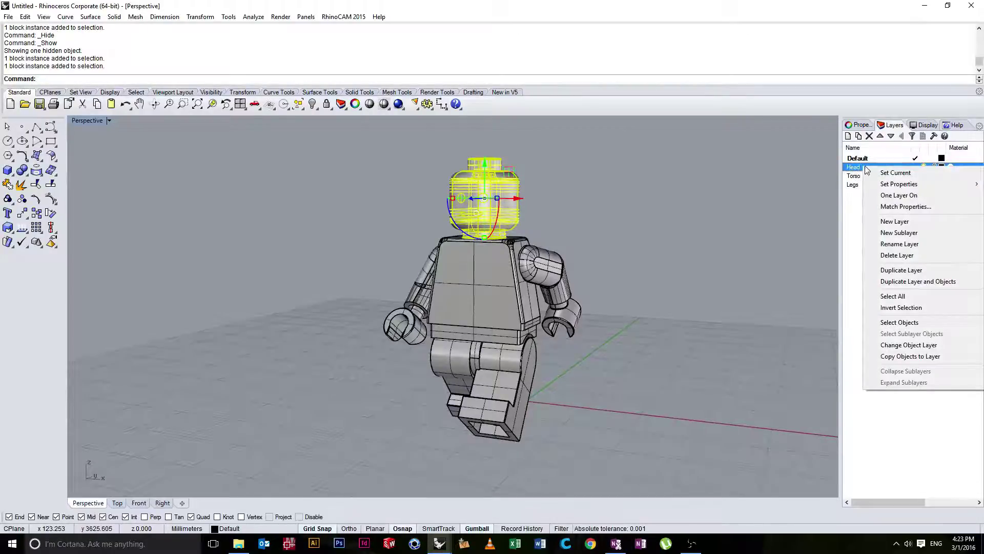
click(891, 350)
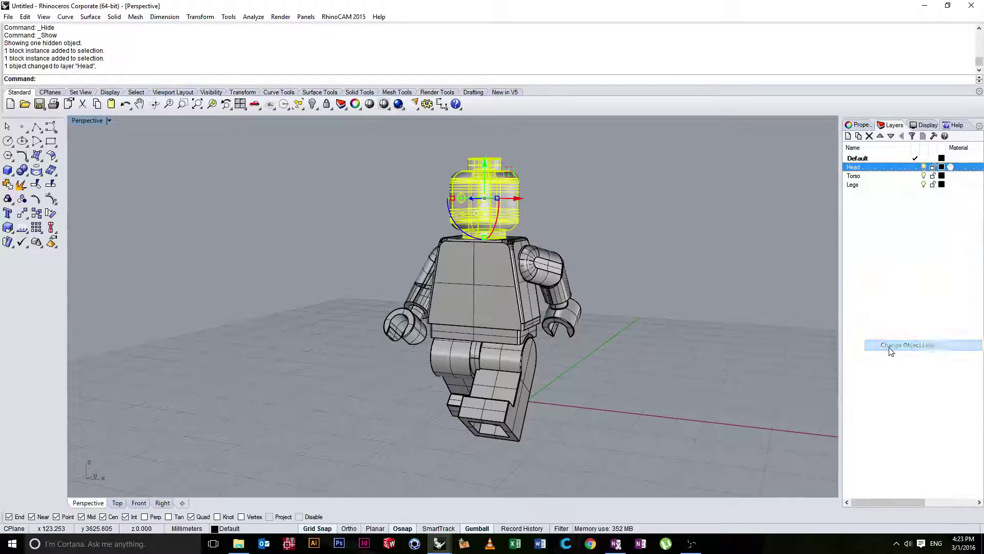
Toggle the Head layer's visibility several times to check its effect, and leave the layer turned off.
click(924, 168)
click(924, 167)
click(924, 167)
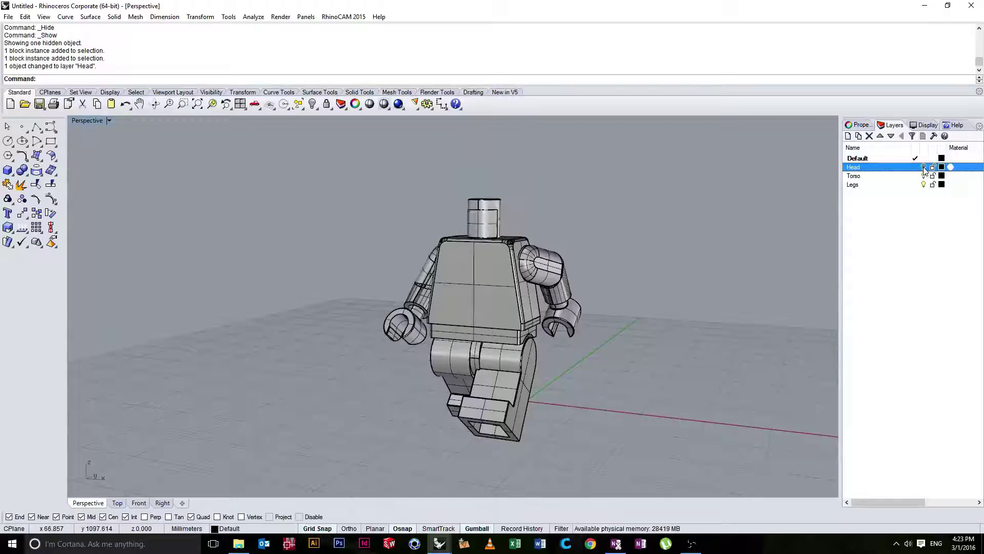
click(924, 167)
click(924, 168)
click(924, 167)
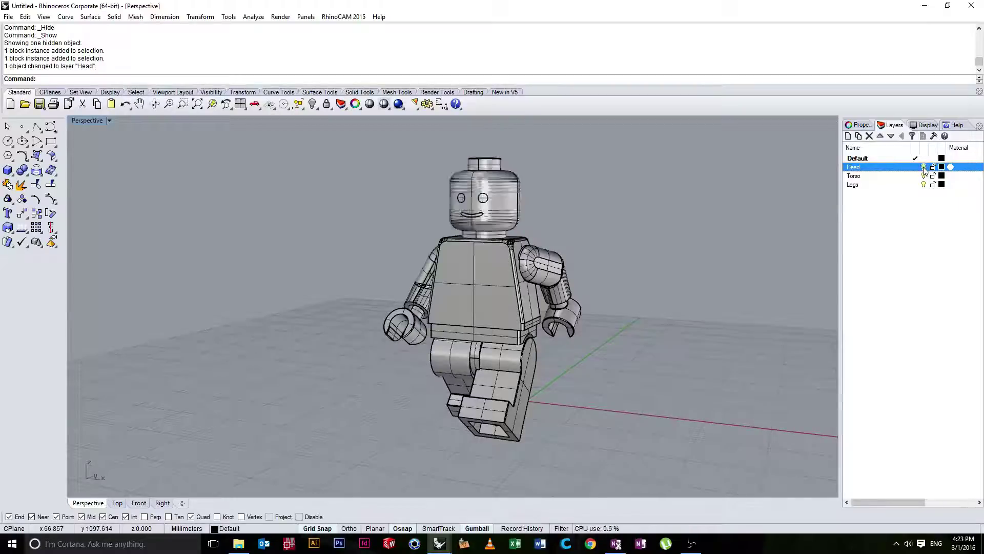
right_drag(653, 213, 772, 199)
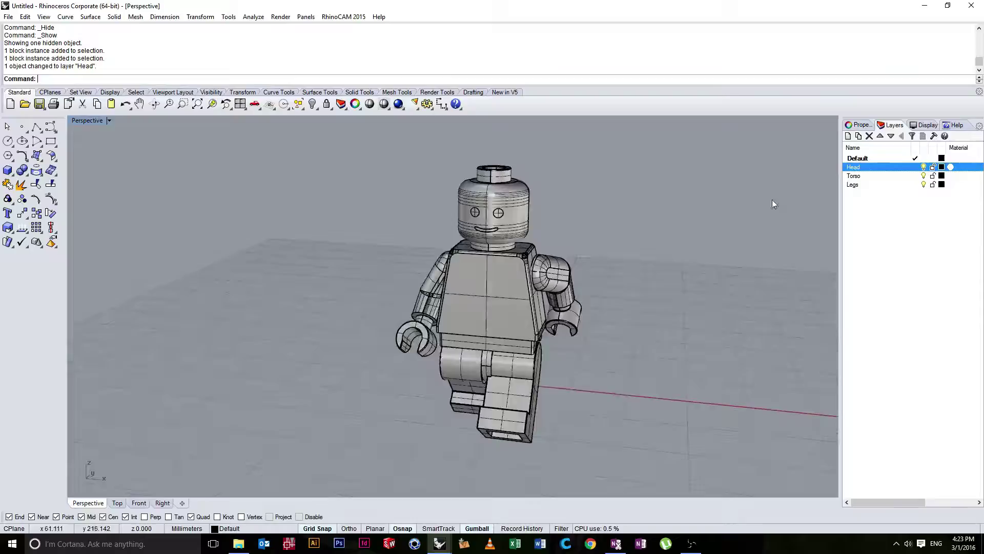
click(923, 167)
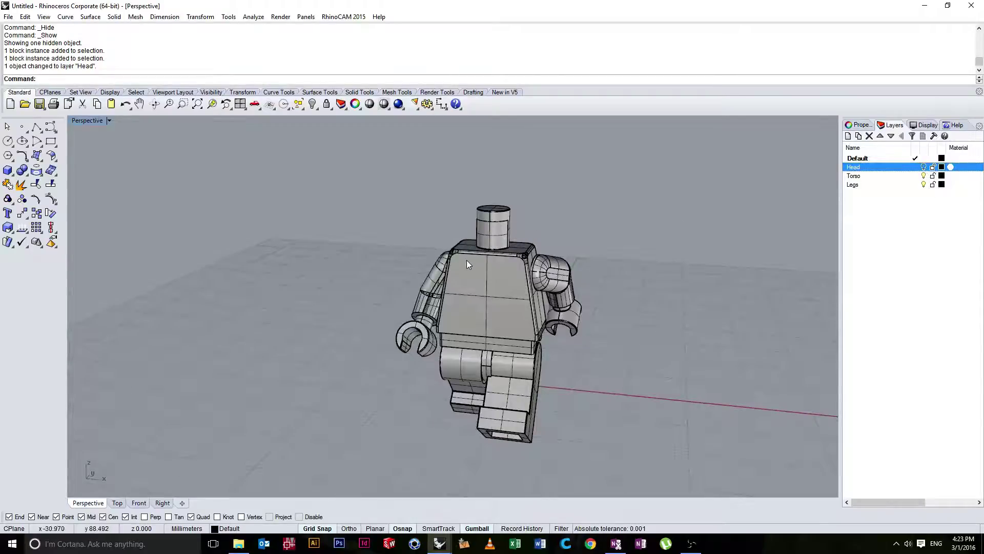
Move the torso block to the Torso layer and turn that layer off.
click(466, 262)
right_click(854, 177)
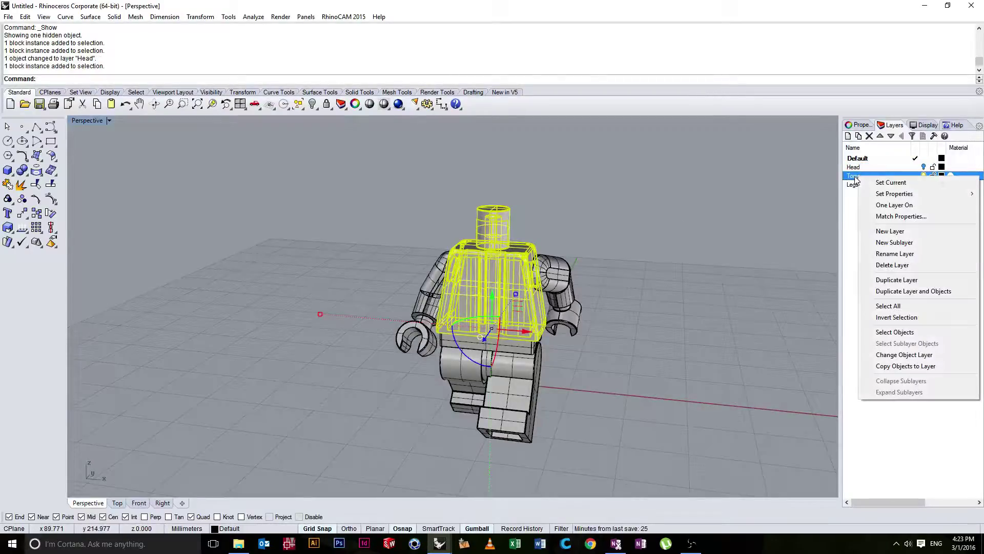
click(905, 354)
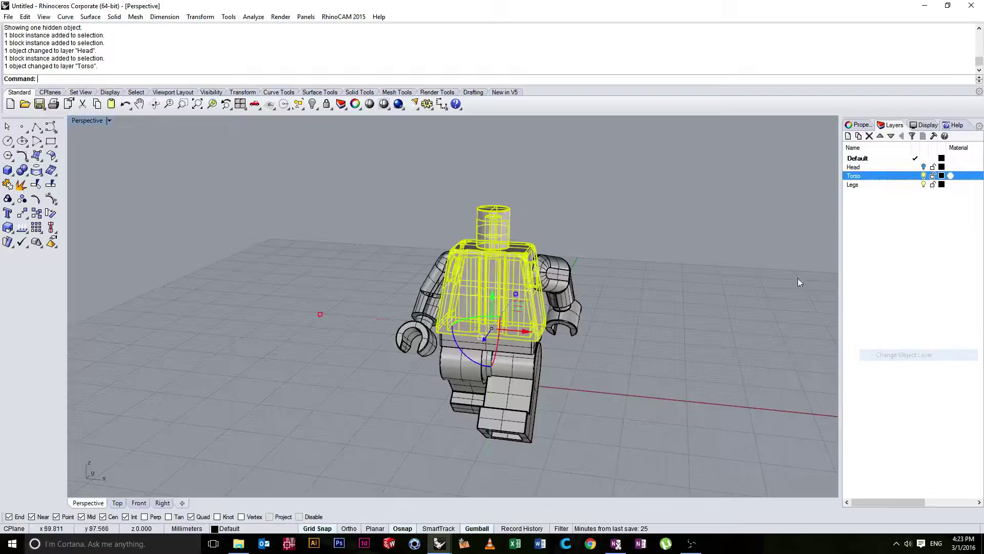
click(924, 175)
Move both leg blocks to the Legs layer and turn that layer off.
right_drag(653, 263, 589, 287)
click(475, 377)
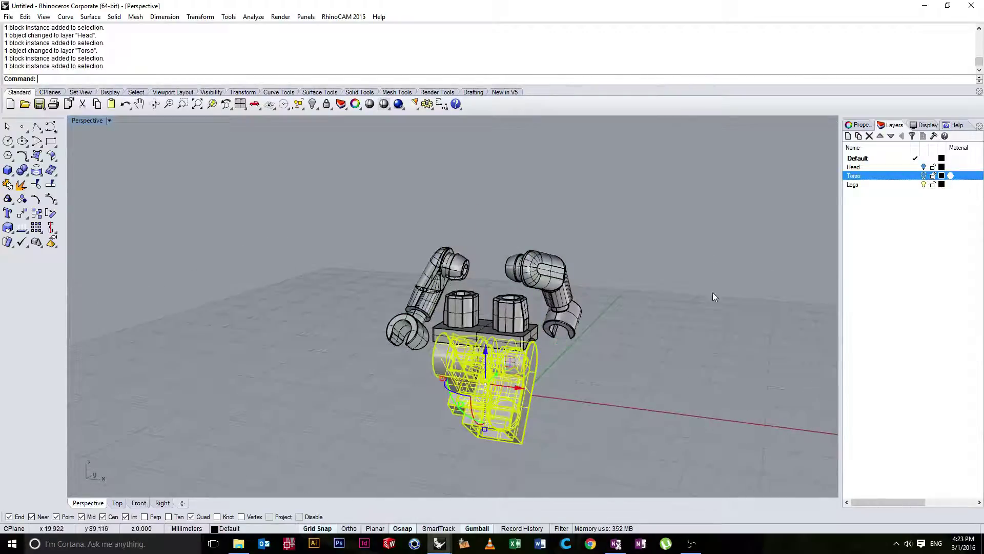
click(578, 364)
click(503, 380)
shift+click(460, 366)
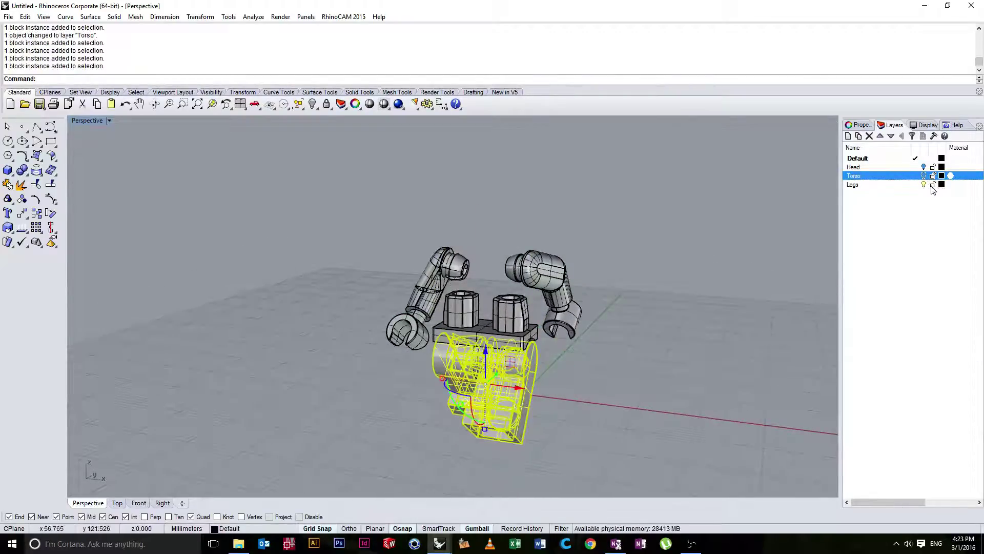
right_click(894, 184)
click(905, 362)
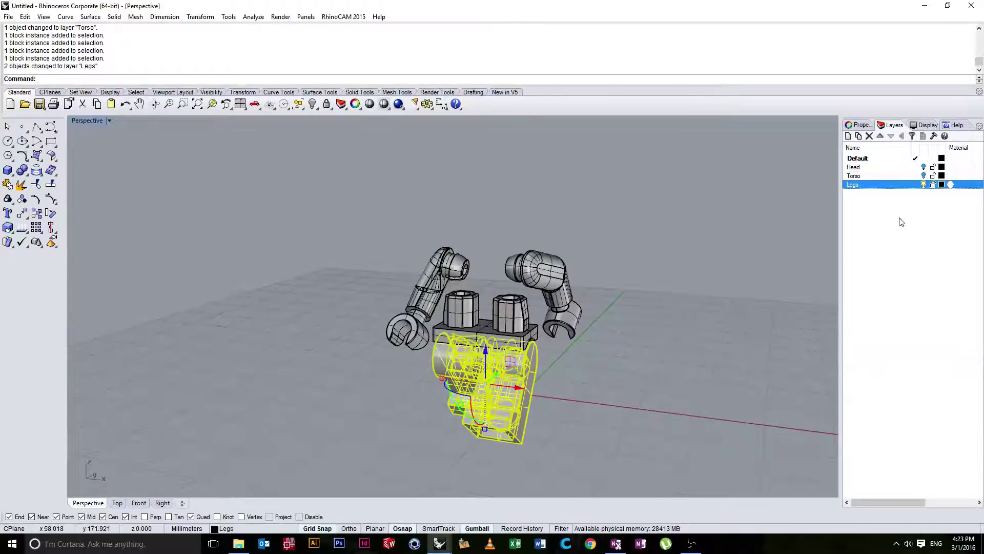
key(Escape)
right_drag(759, 210, 840, 218)
click(873, 220)
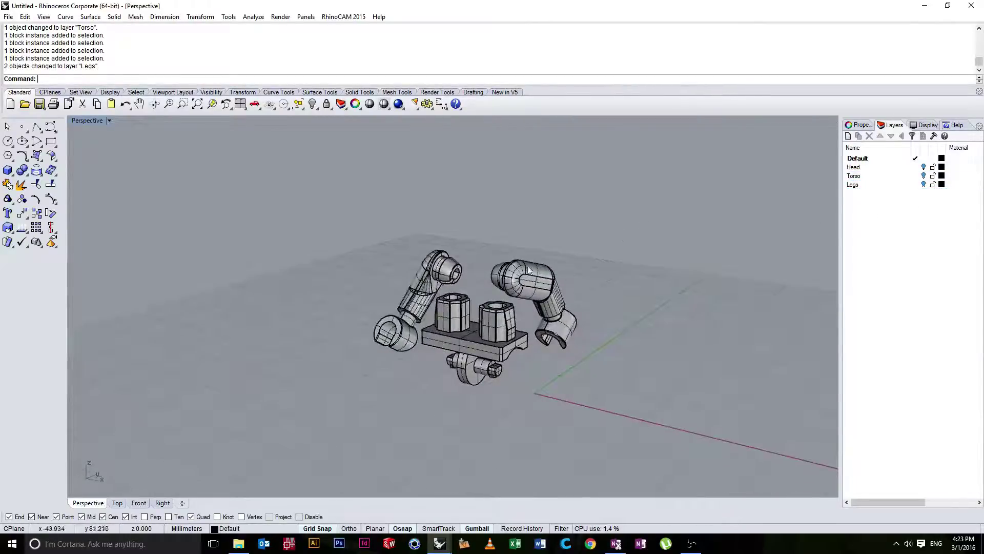
Add a new layer named Arms.
click(849, 136)
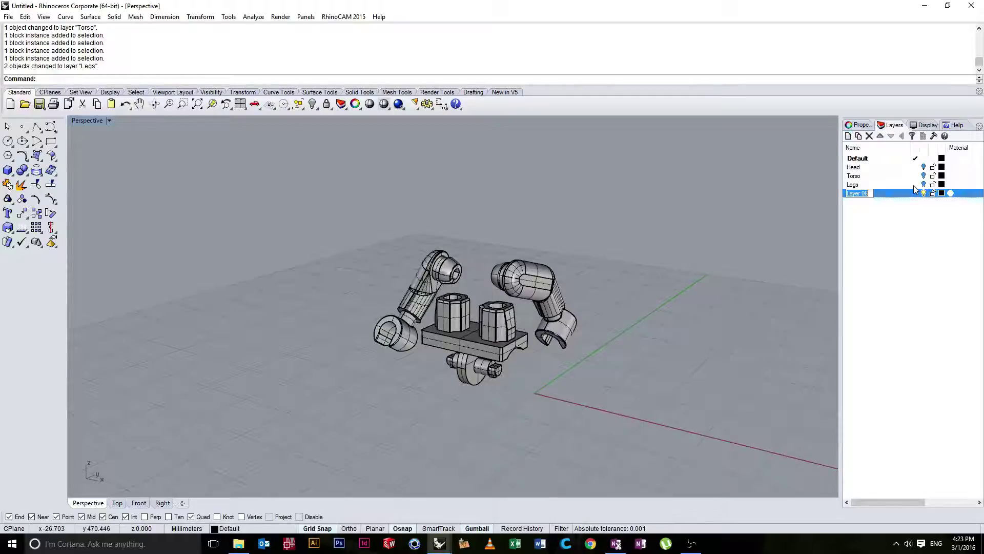
text(Arms)
click(886, 239)
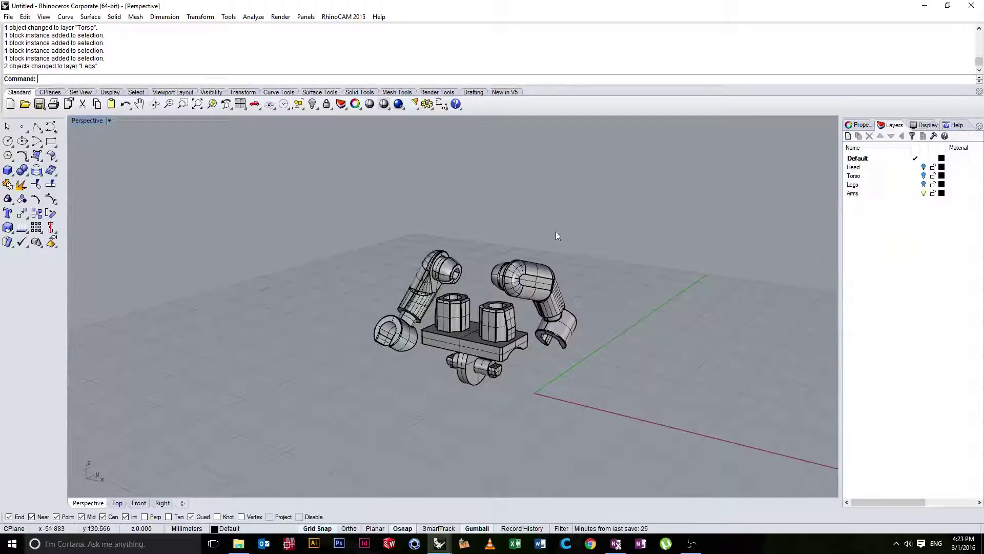
Move both arm blocks, without the hands, to the Arms layer and turn that layer off.
click(499, 290)
shift+click(437, 271)
right_click(861, 193)
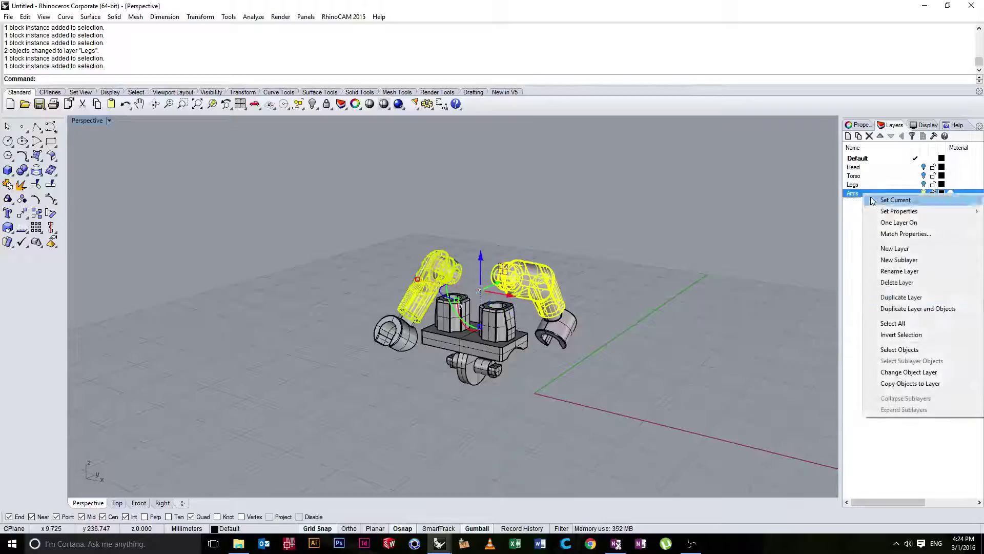
click(892, 371)
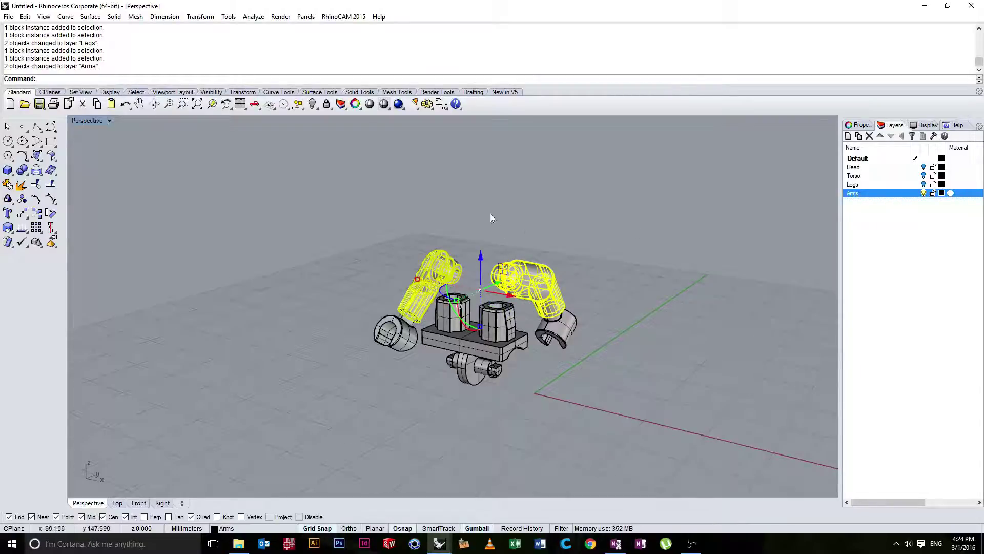
click(685, 214)
click(528, 277)
shift+click(435, 272)
click(650, 241)
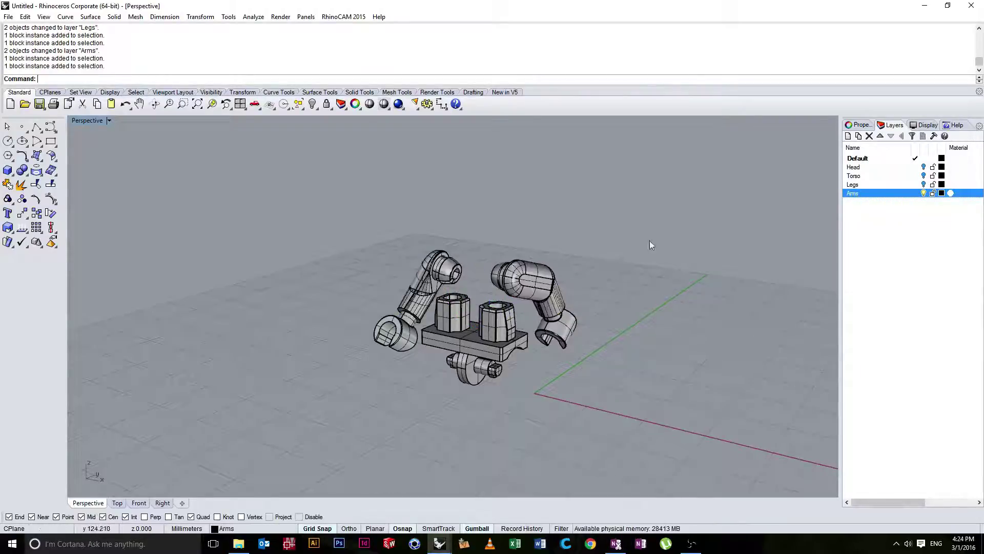
right_drag(662, 216, 718, 231)
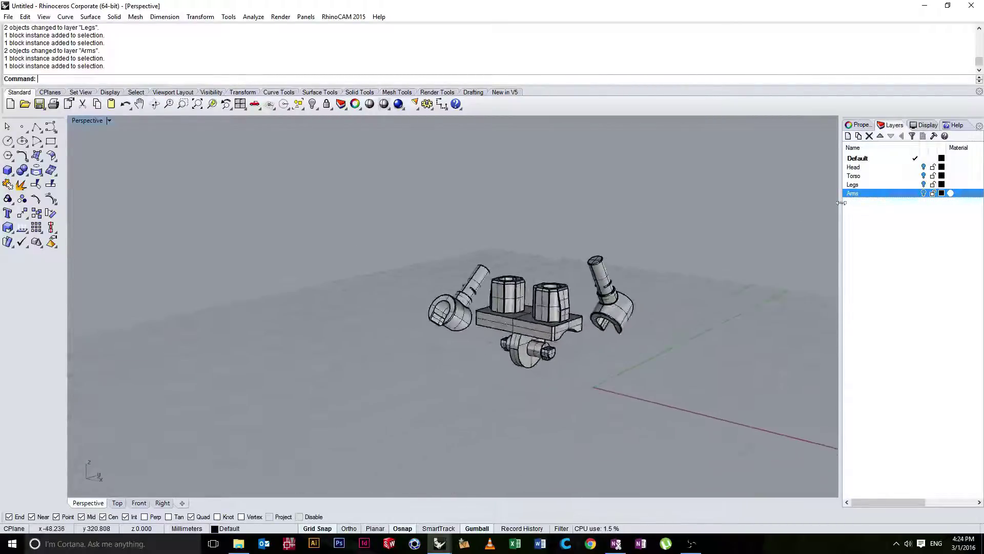
Turn the Head, Torso, Legs and Arms layers back on.
click(923, 167)
click(923, 175)
click(924, 184)
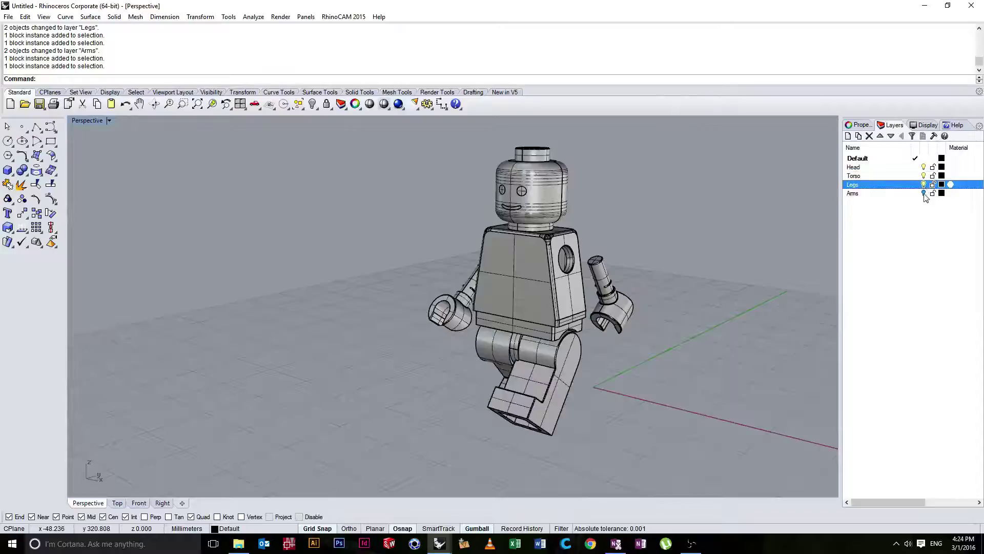
right_drag(667, 265, 675, 266)
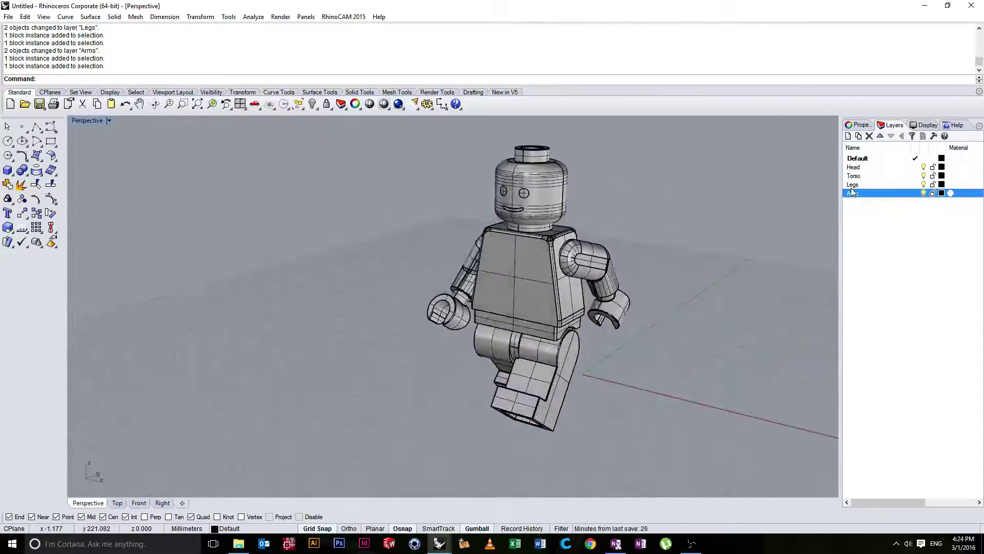
Lock the Head layer, test picking parts of the figure around the head, and unlock the layer again.
click(933, 167)
click(551, 253)
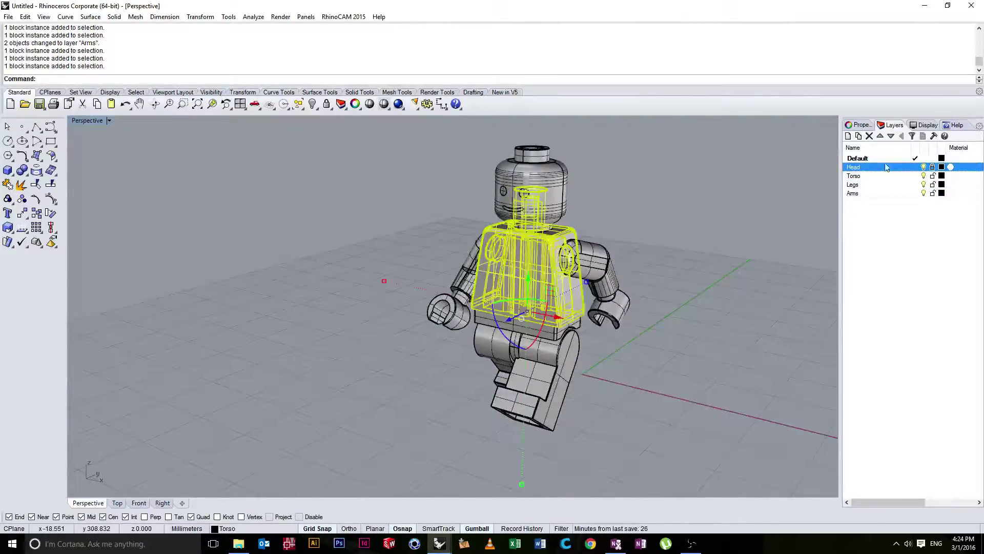
click(825, 189)
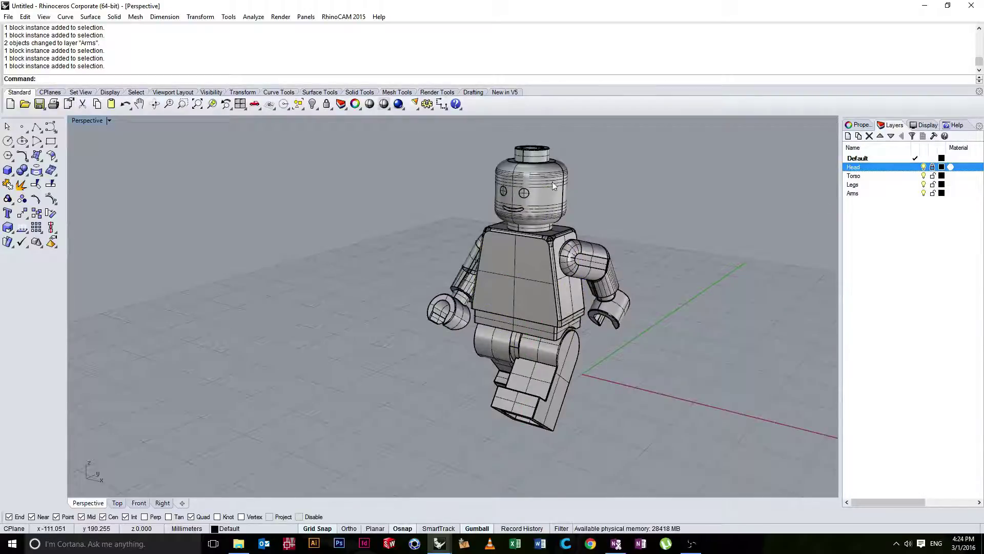
double_click(515, 198)
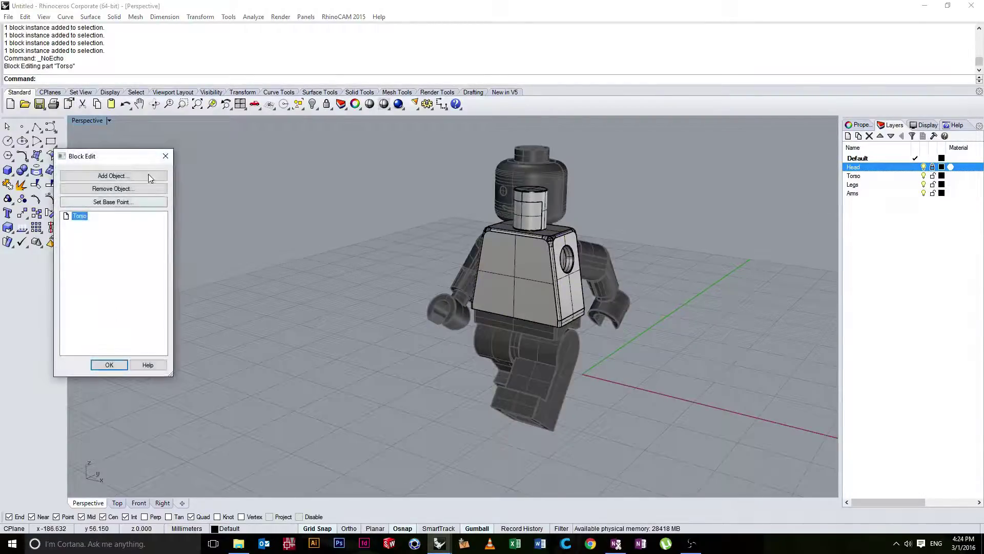
key(Return)
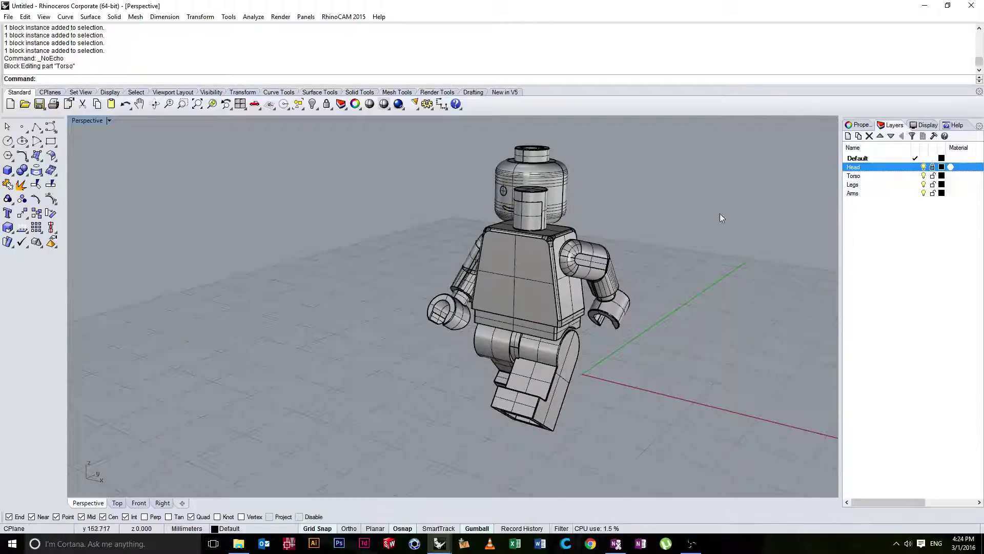
right_drag(800, 201, 743, 200)
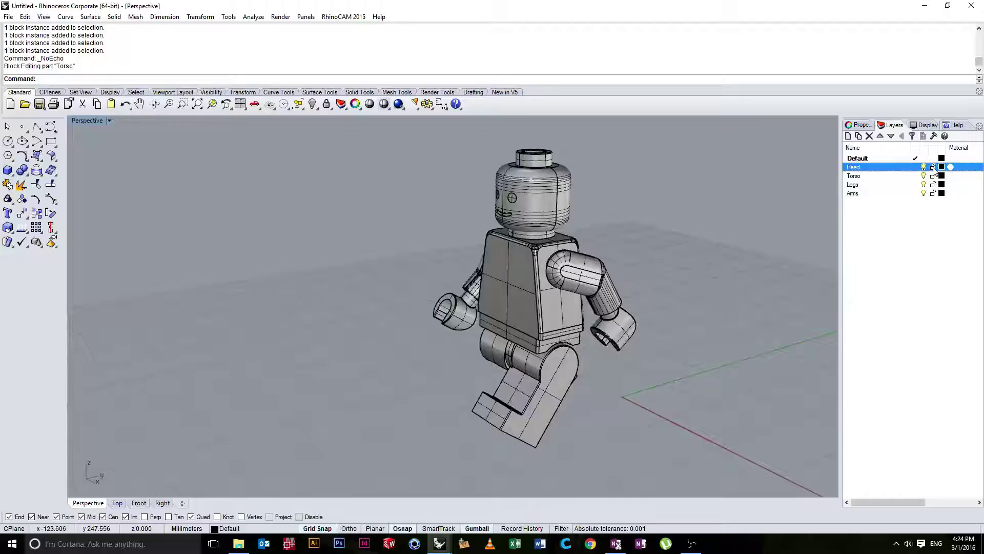
right_drag(815, 195, 769, 194)
Examine the two hands and the hip block by selecting each in turn, and clear the selection.
click(853, 176)
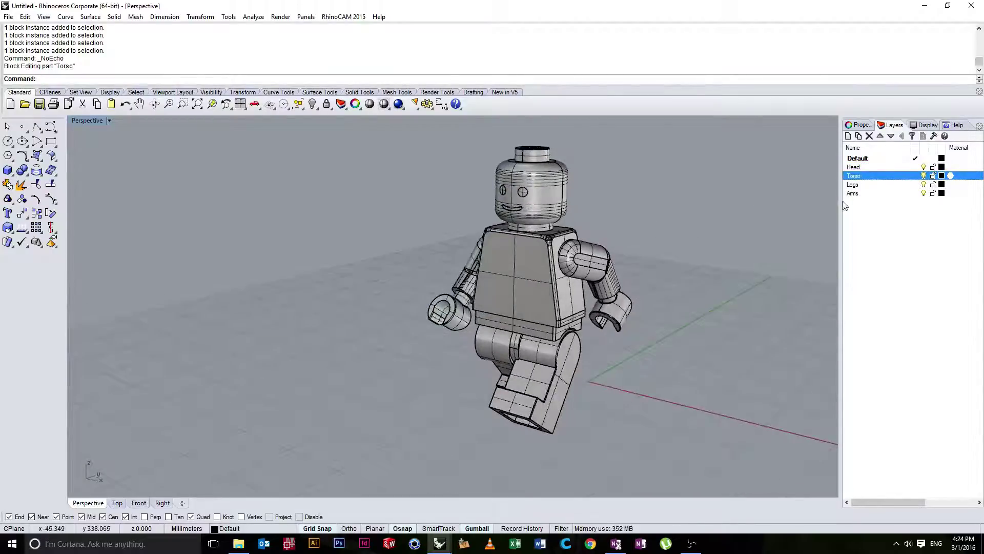
right_drag(665, 177, 695, 202)
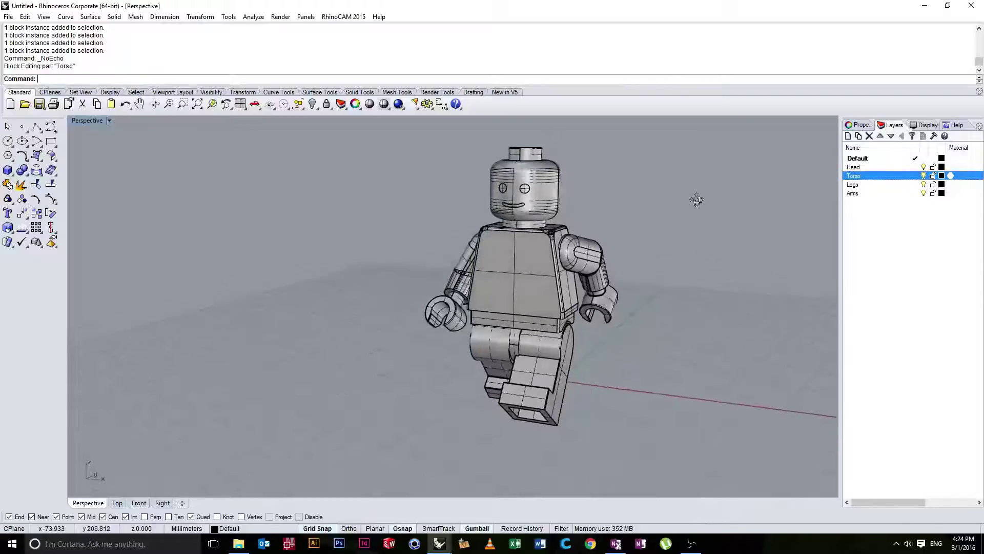
click(595, 299)
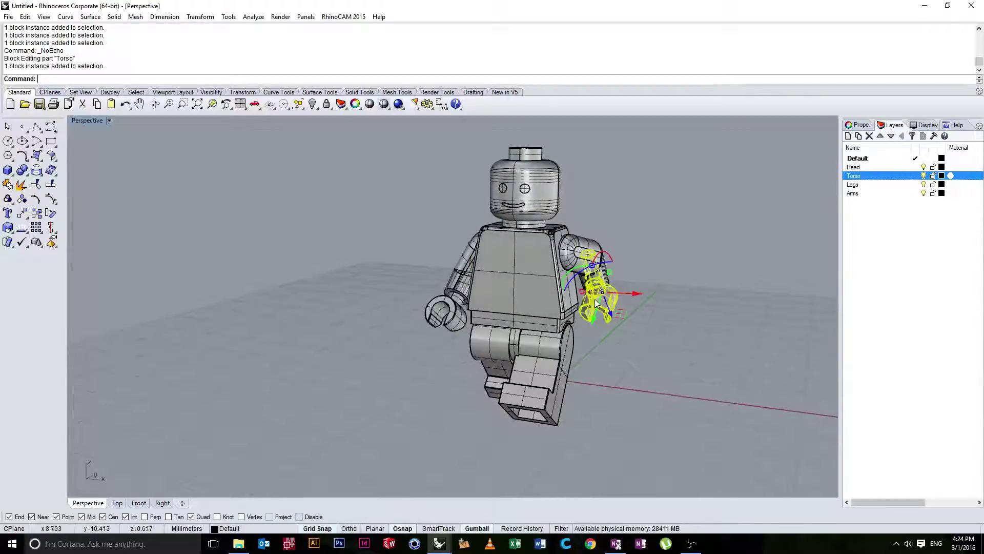
click(445, 314)
right_drag(445, 313, 469, 355)
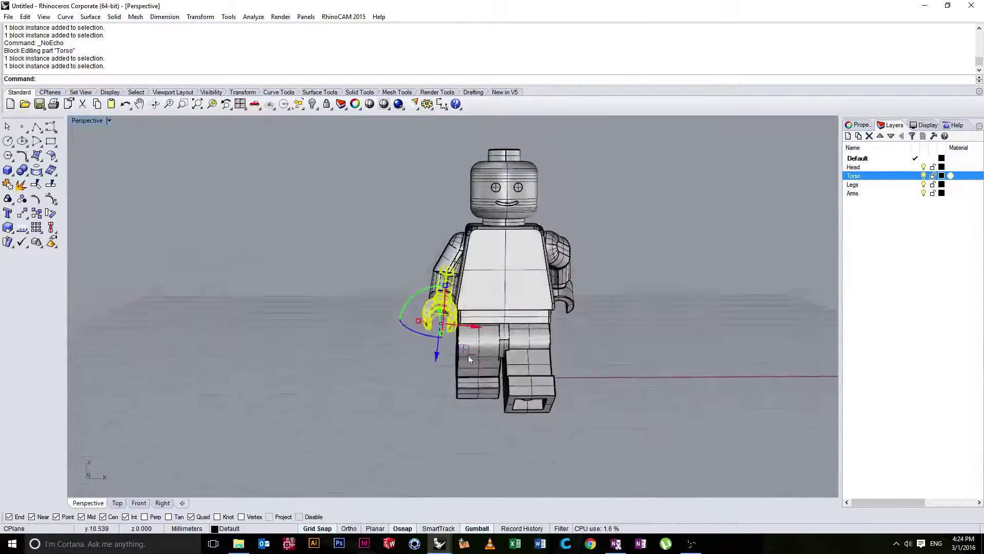
right_drag(564, 316, 537, 343)
click(537, 343)
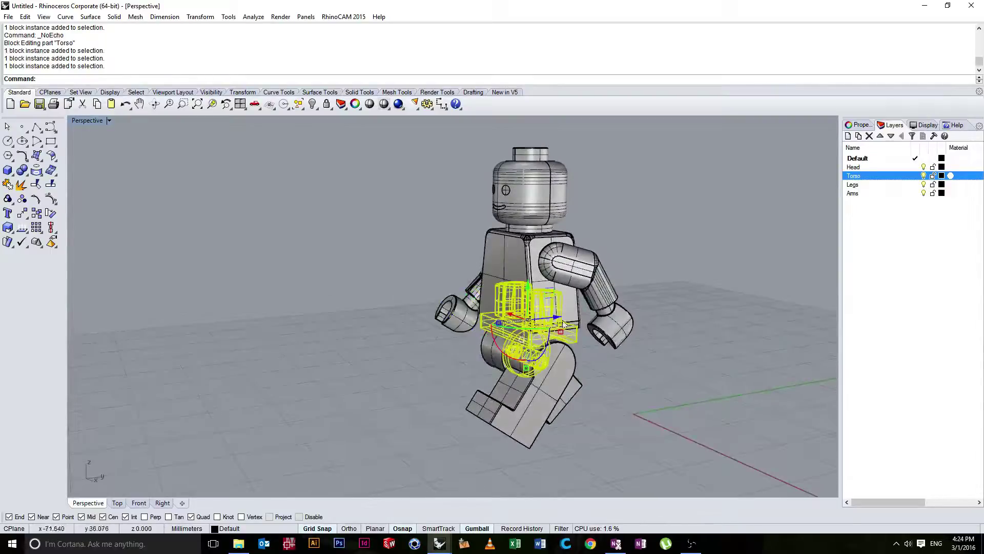
click(390, 259)
right_drag(390, 260, 746, 257)
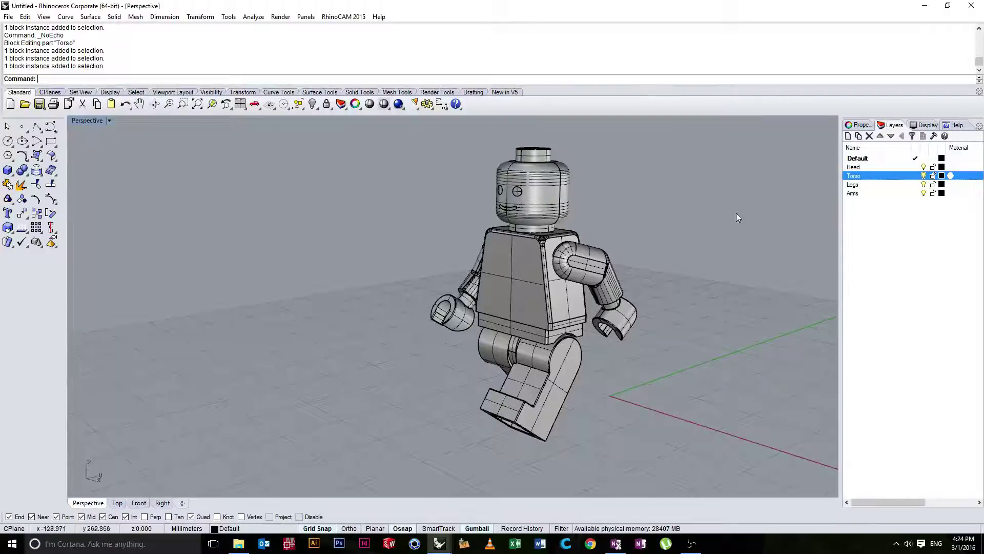
Add a sublayer named Hands under the Arms layer.
click(871, 194)
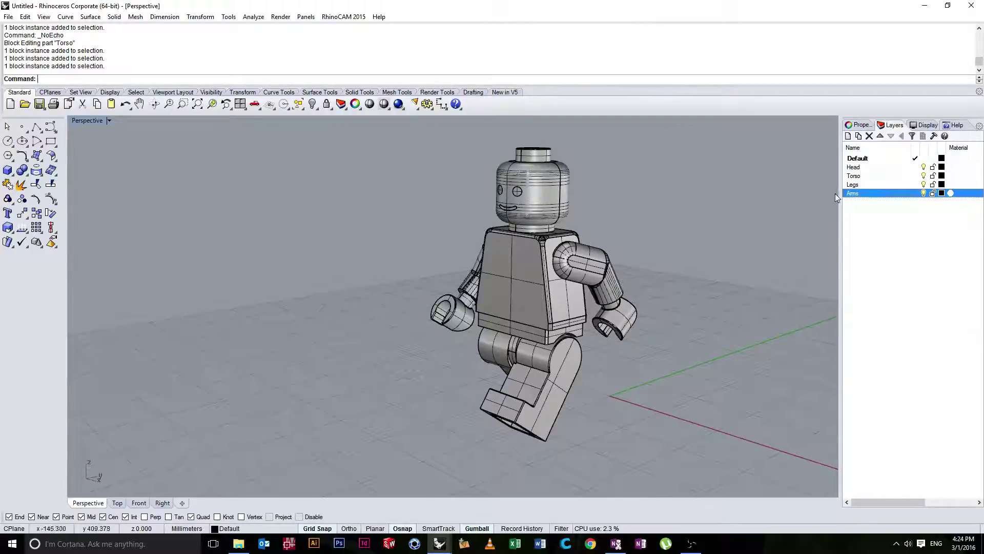
click(858, 136)
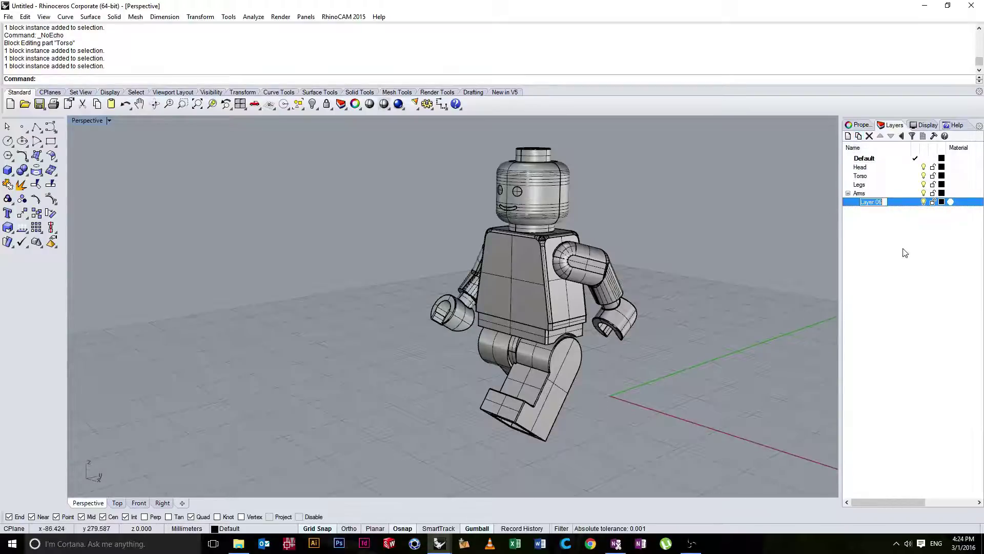
text(h)
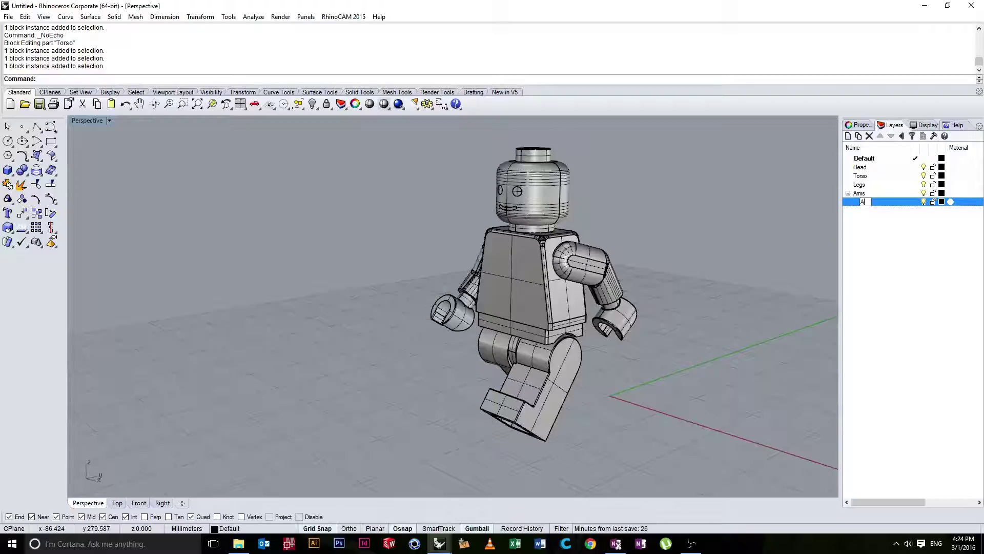
click(905, 252)
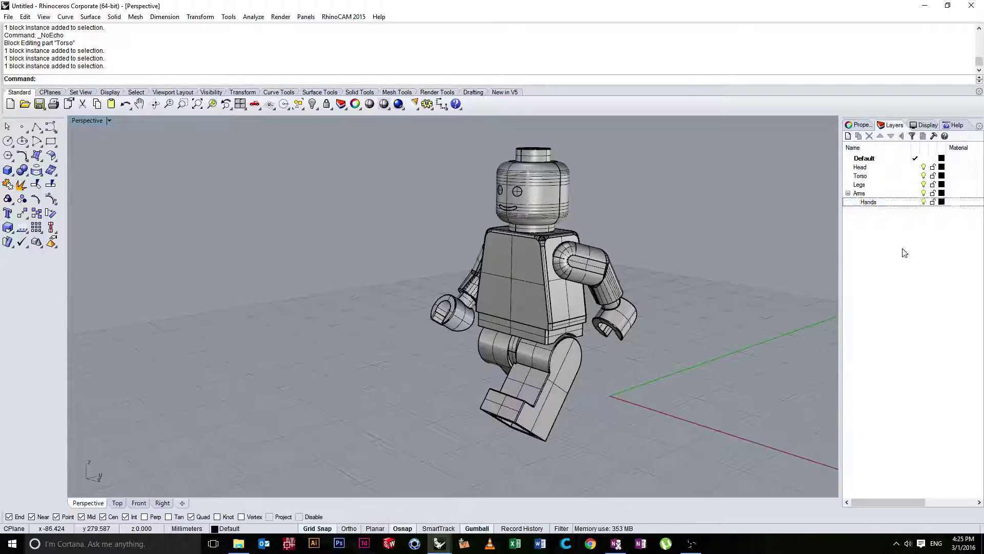
Move both hand blocks to the Hands sublayer and clear the selection.
click(619, 326)
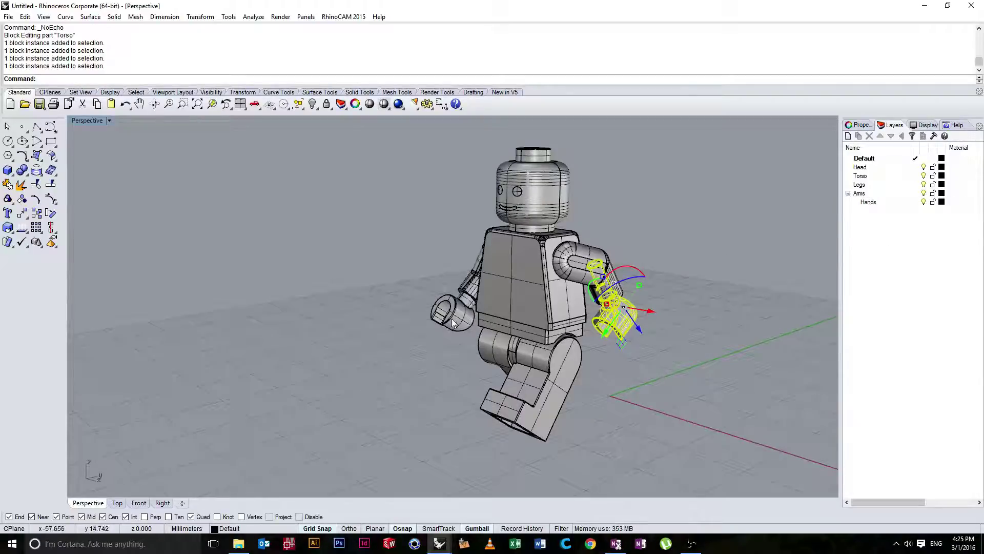
shift+click(453, 322)
right_click(867, 202)
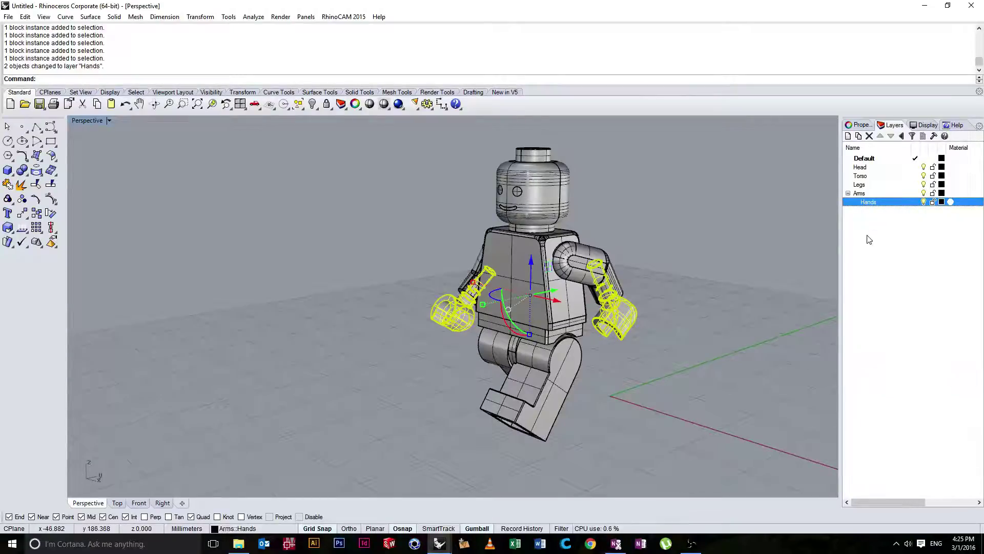
click(727, 245)
right_drag(814, 207, 700, 239)
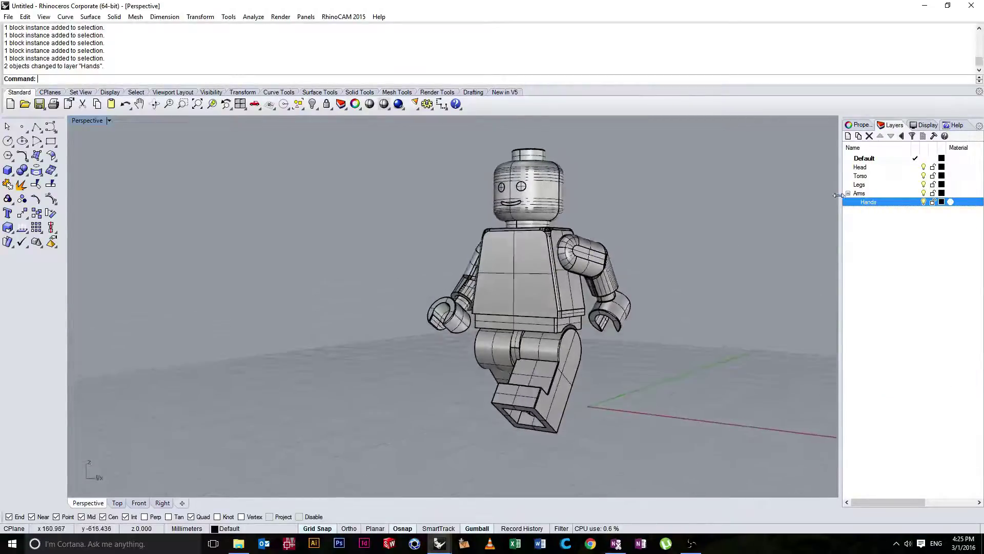
Collapse the Arms layer and toggle its visibility to check its effect on arms and hands, leaving it turned on and expanded.
click(848, 193)
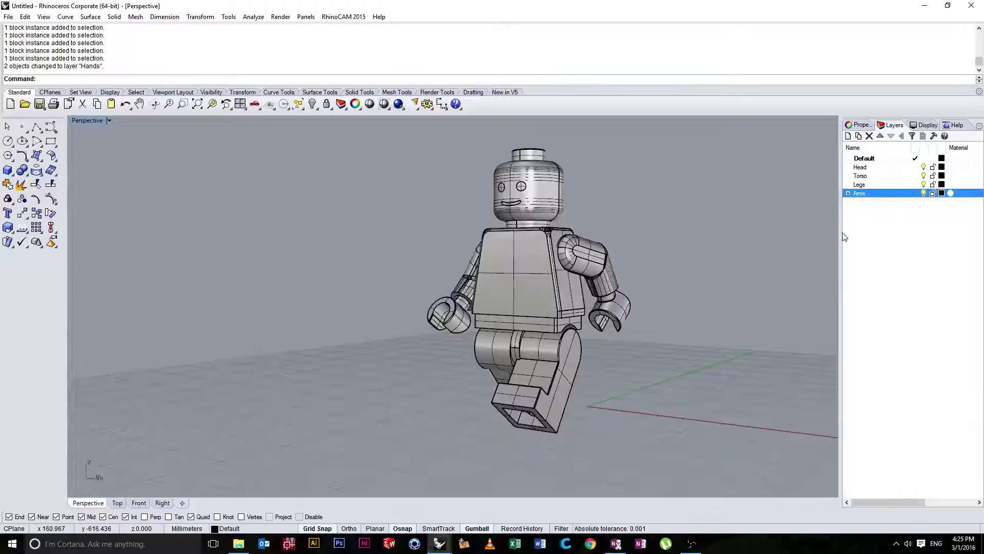
click(924, 193)
click(924, 193)
click(924, 194)
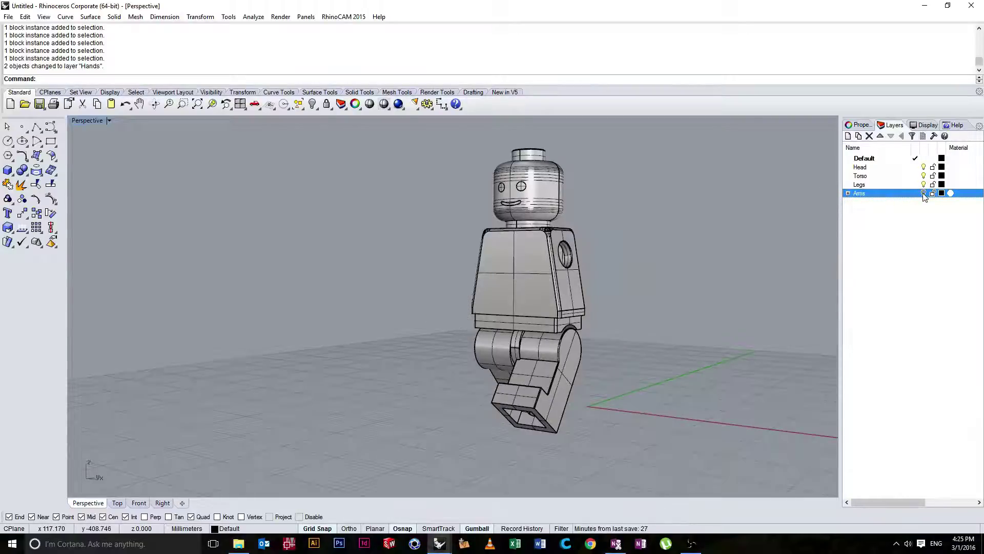
click(924, 193)
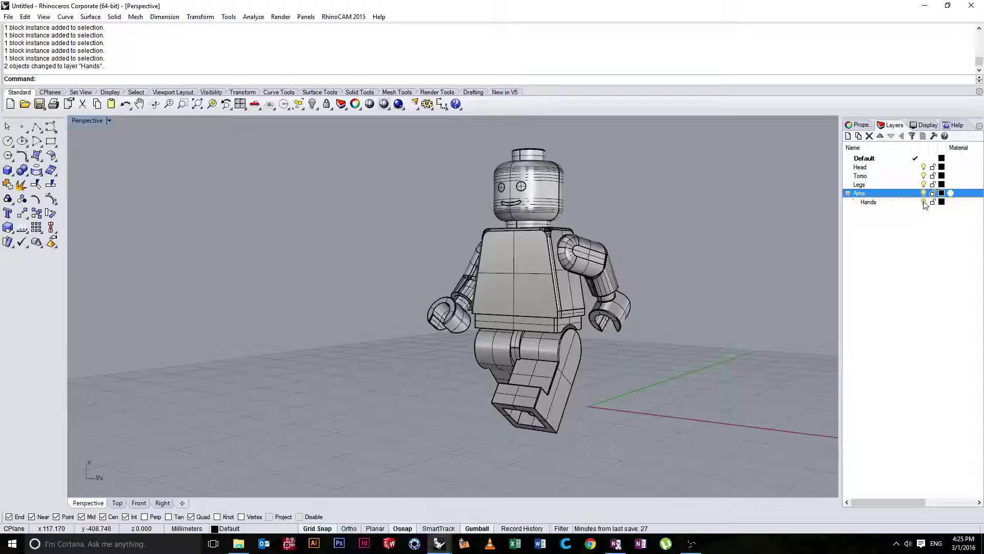
Toggle the Hands sublayer's visibility, leave it off, and switch the parent Arms layer off and on.
click(924, 202)
click(923, 202)
click(924, 202)
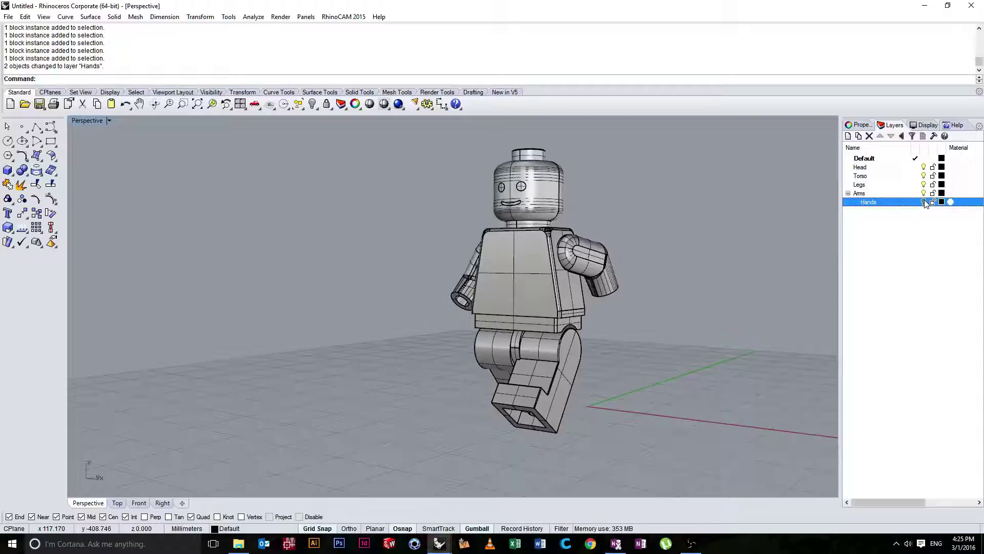
click(923, 193)
click(924, 194)
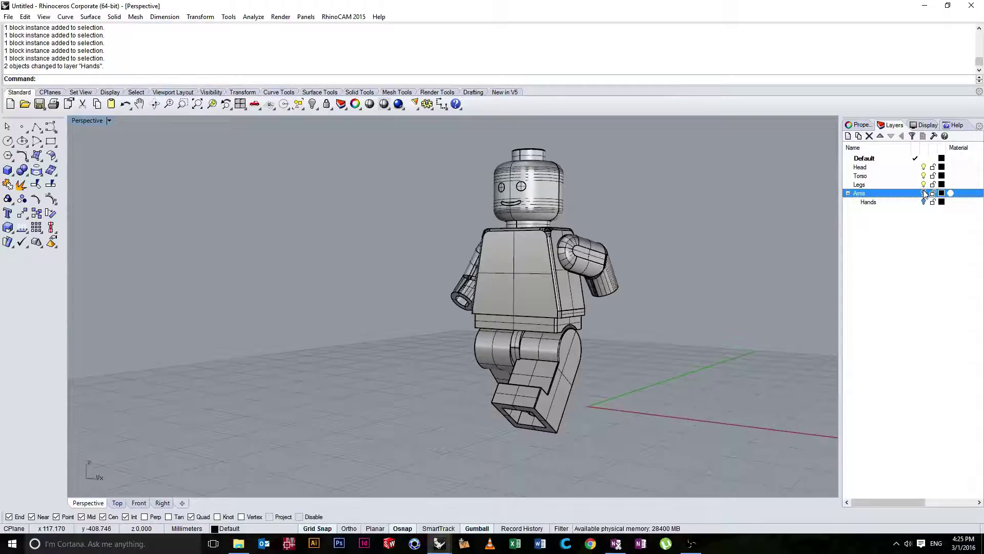
Turn the Hands sublayer back on and collapse the Arms layer.
click(924, 202)
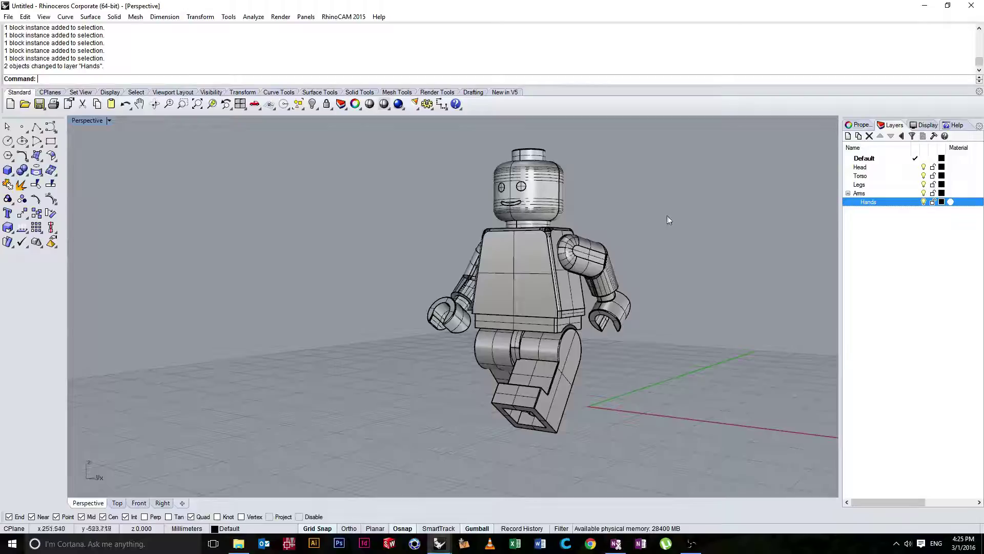
right_drag(666, 216, 692, 251)
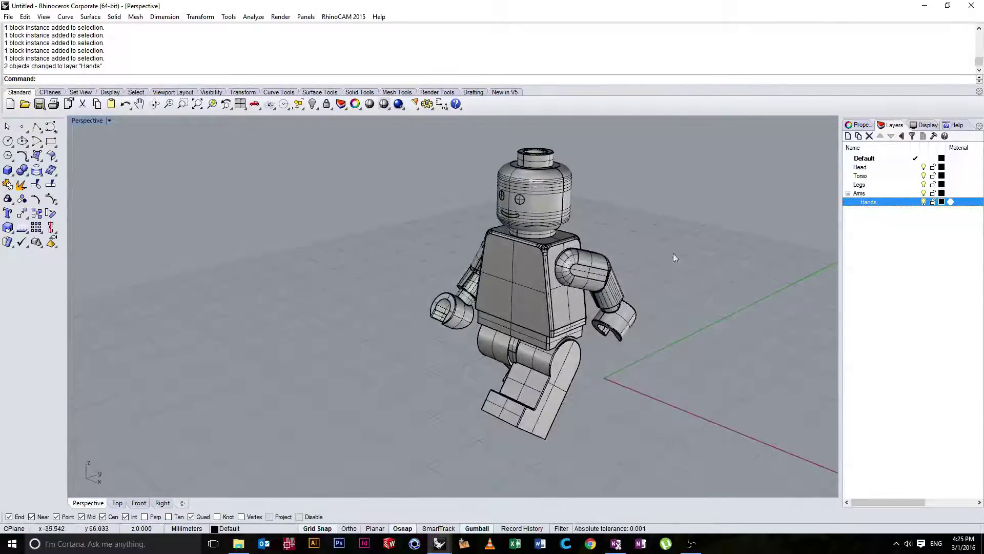
right_click(898, 225)
click(844, 196)
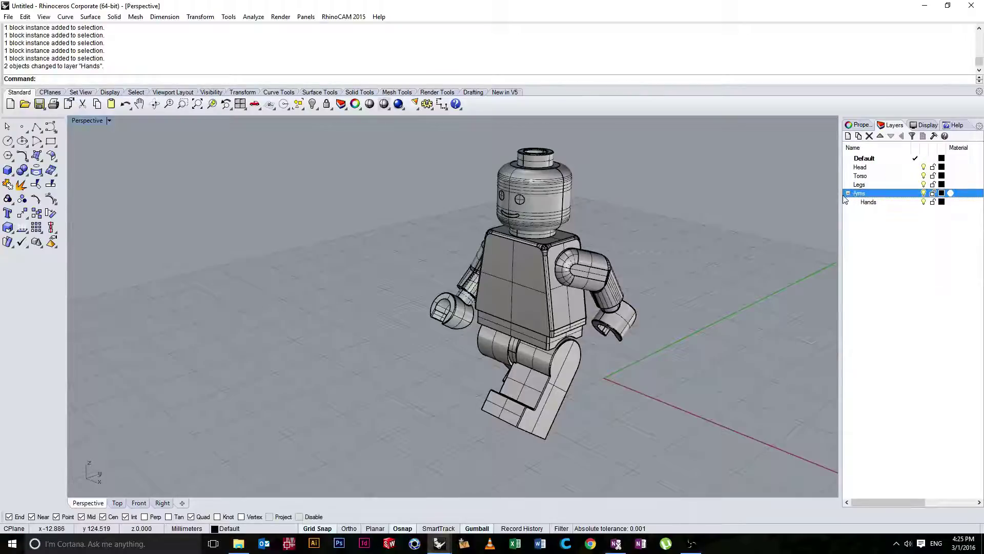
click(849, 194)
click(777, 195)
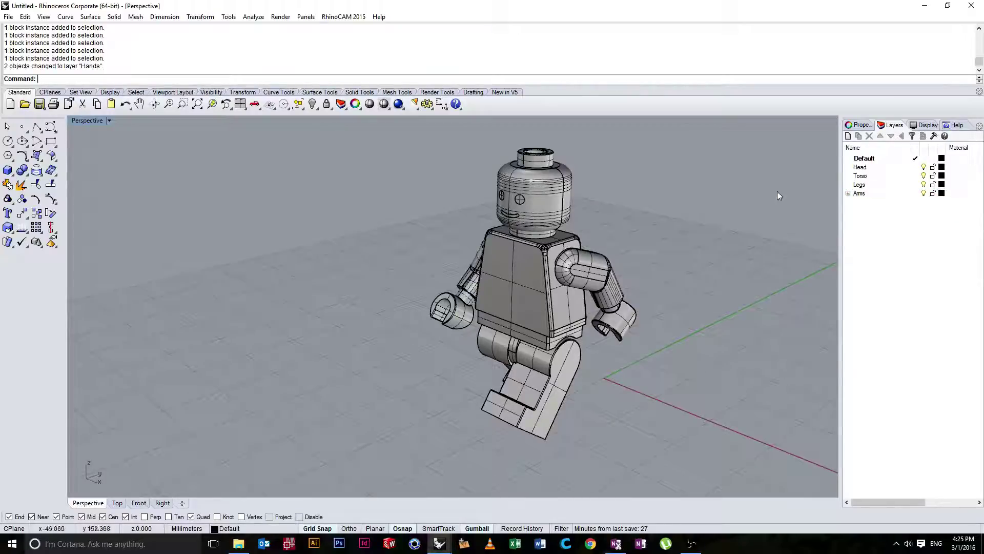
right_drag(625, 307, 560, 333)
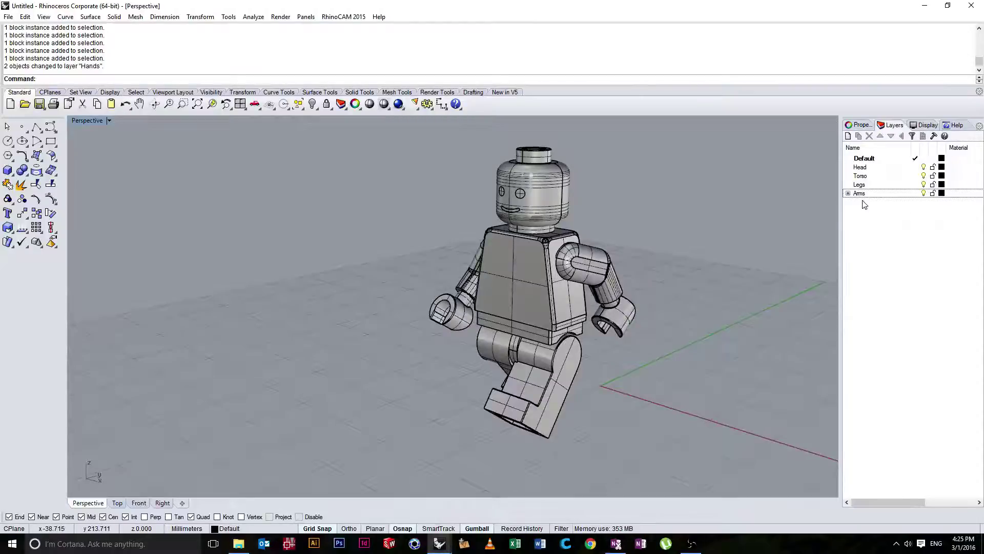
Add a sublayer named Joint under the Legs layer.
click(870, 185)
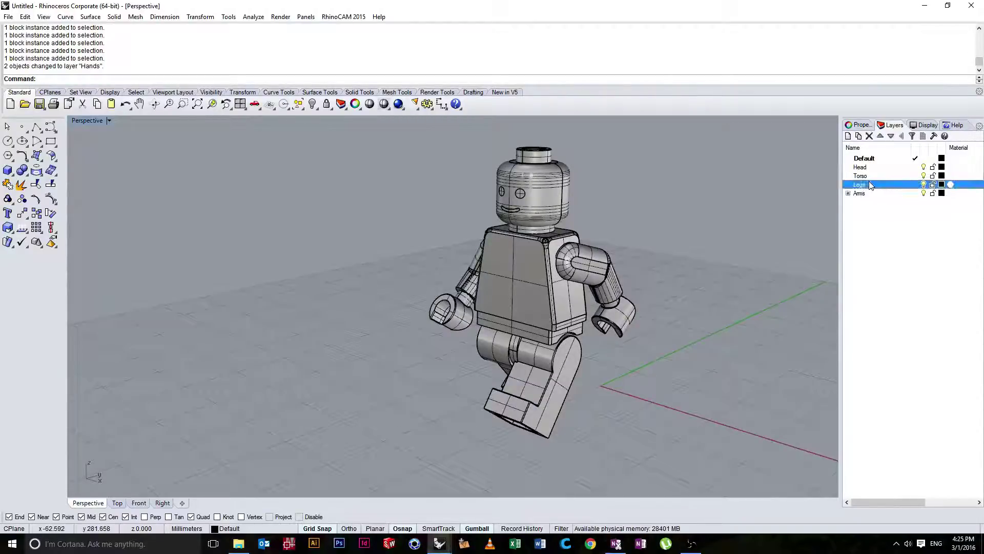
click(859, 136)
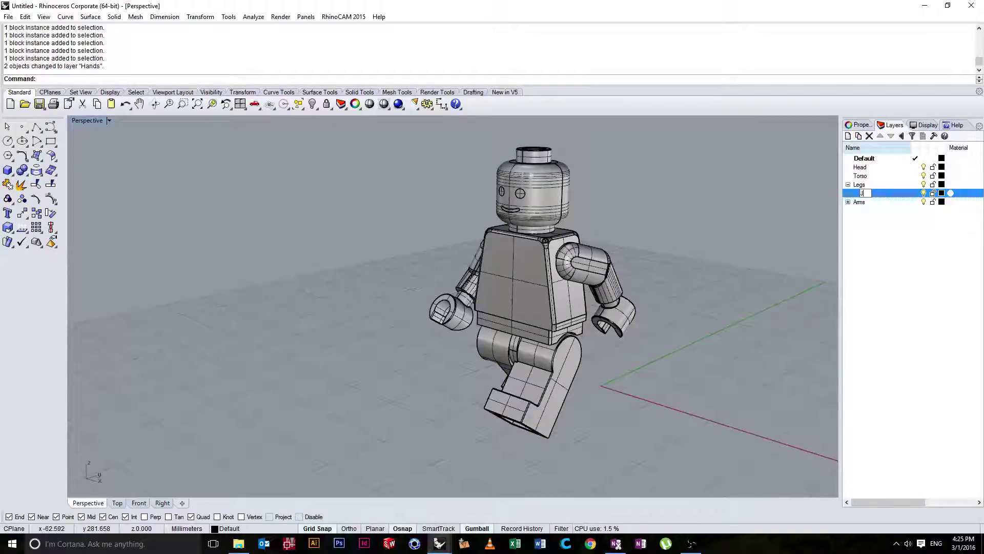
text(Joint)
key(Return)
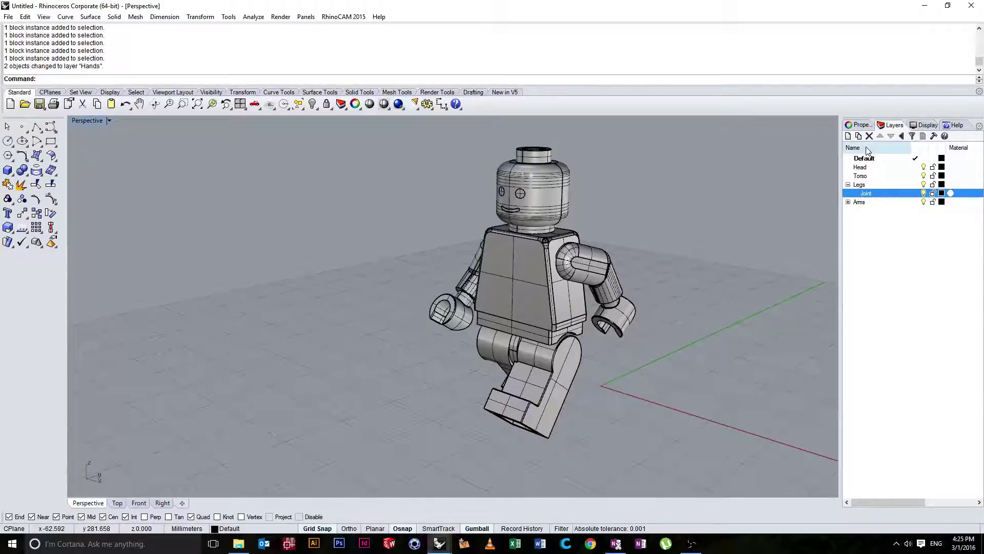
Move the hip block between the torso and legs to the Joint sublayer.
click(565, 337)
click(553, 342)
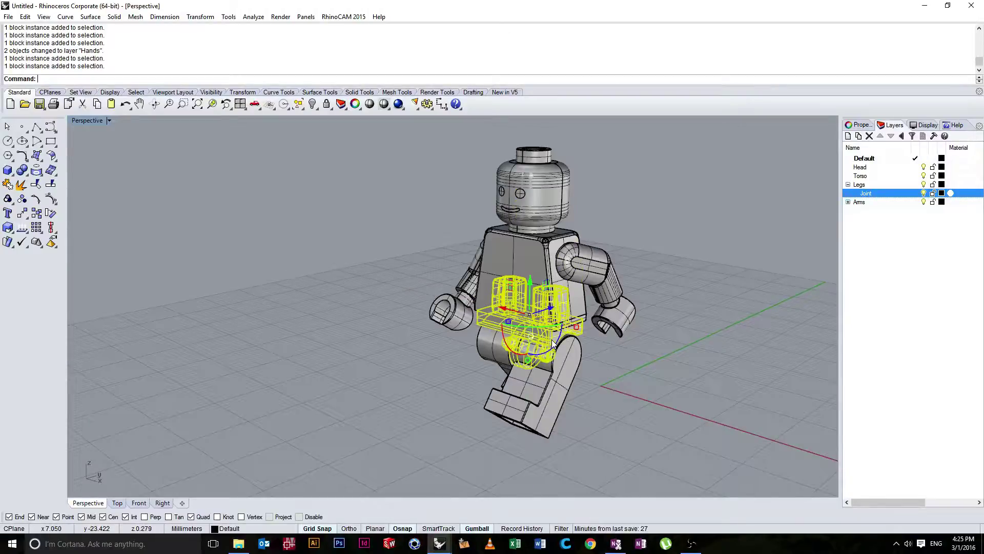
right_click(882, 195)
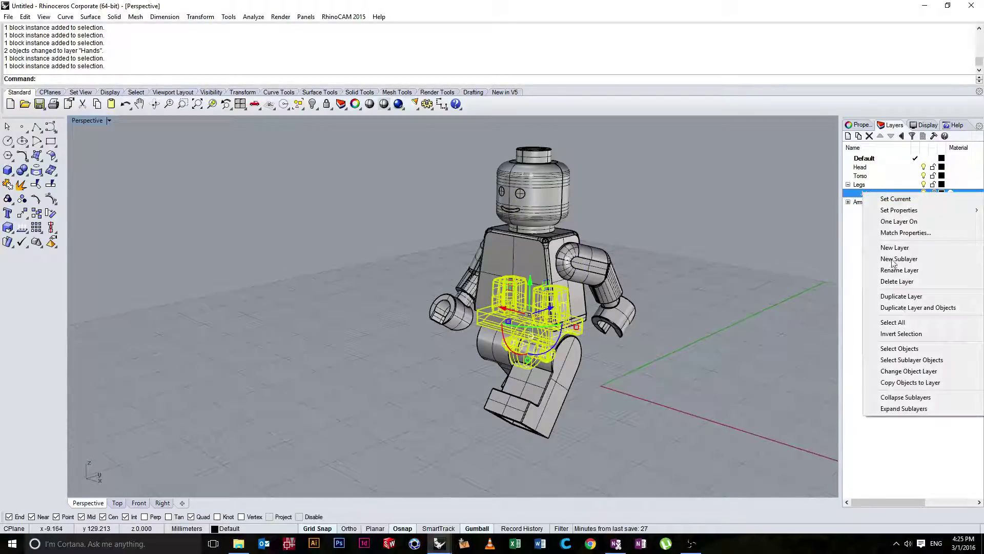
click(909, 371)
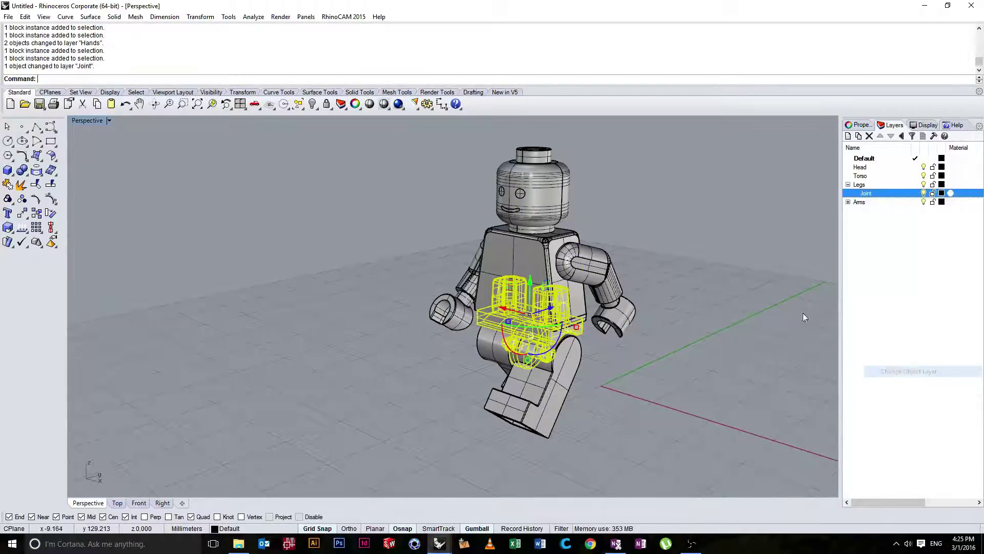
Collapse the Legs layer and switch the Legs and Arms layers off and on to check their effect on the figure.
click(848, 185)
click(924, 184)
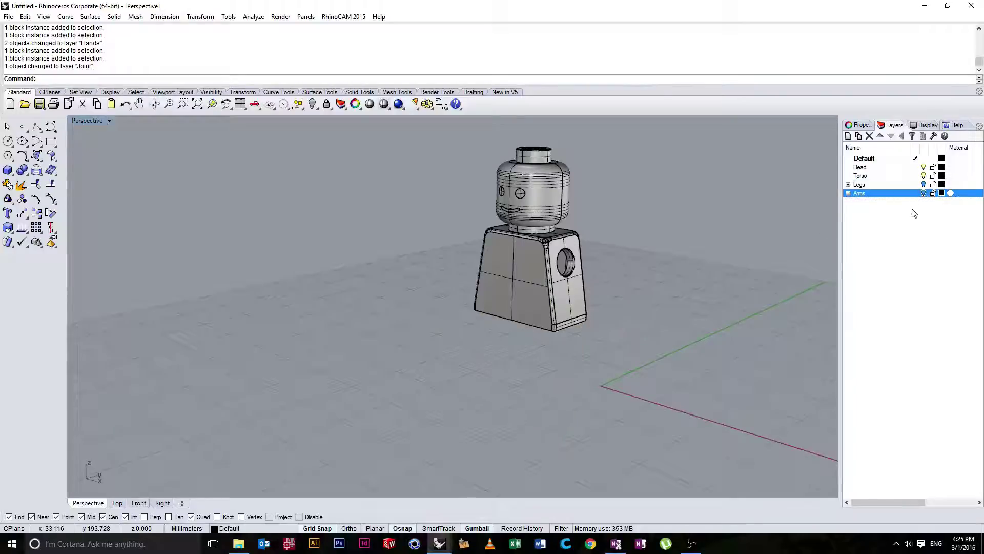
click(925, 184)
right_drag(703, 241, 805, 199)
Reassign the torso block to the Default layer through its object properties and clear the selection.
click(854, 125)
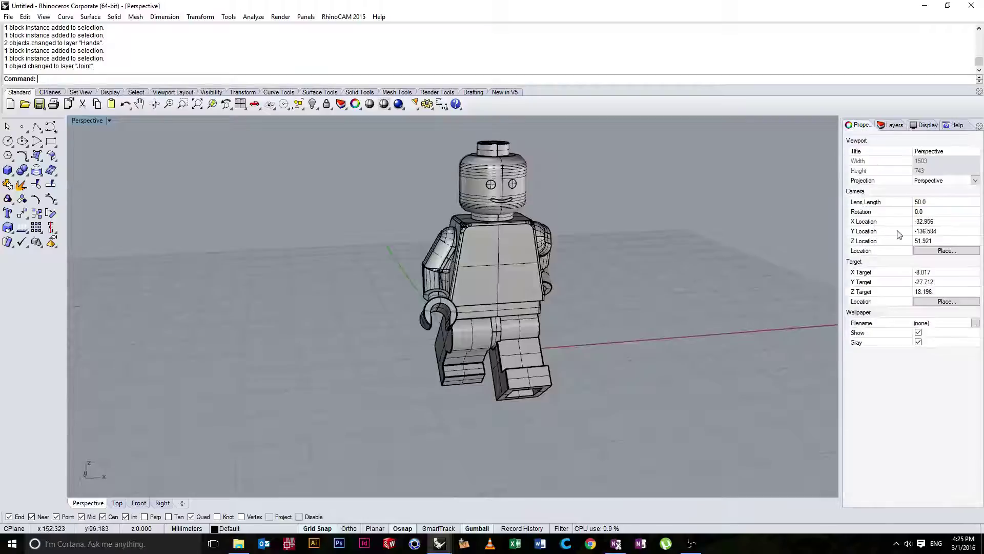
right_drag(605, 266, 539, 288)
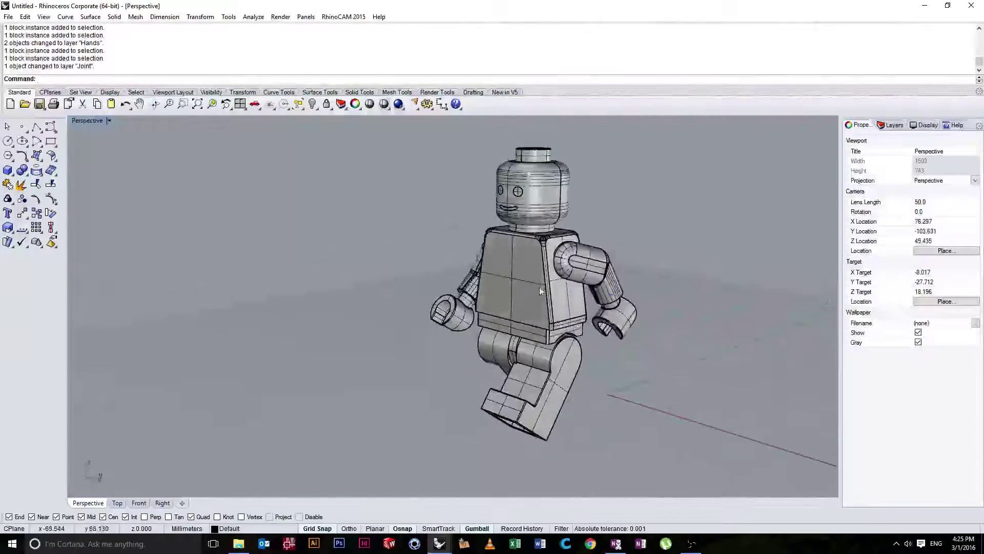
click(540, 287)
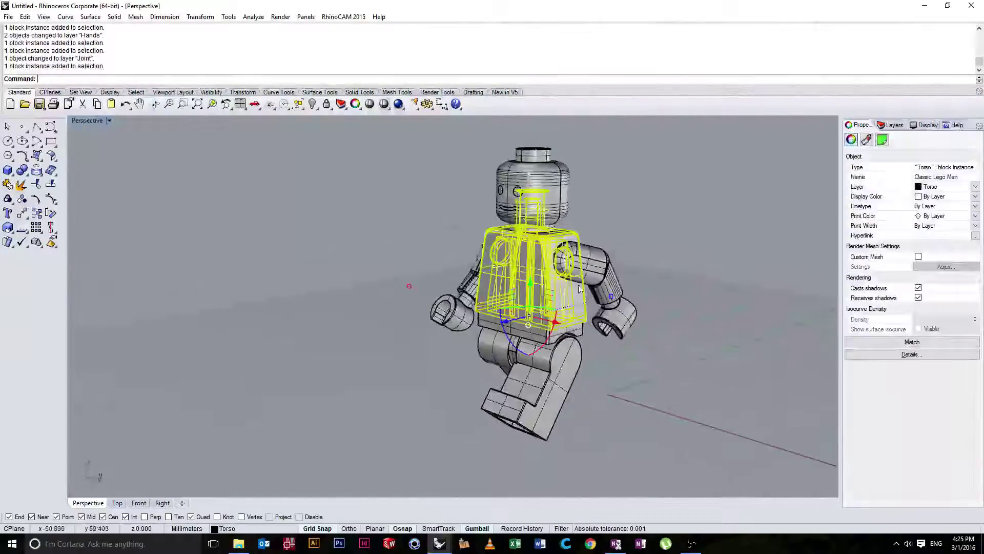
click(978, 188)
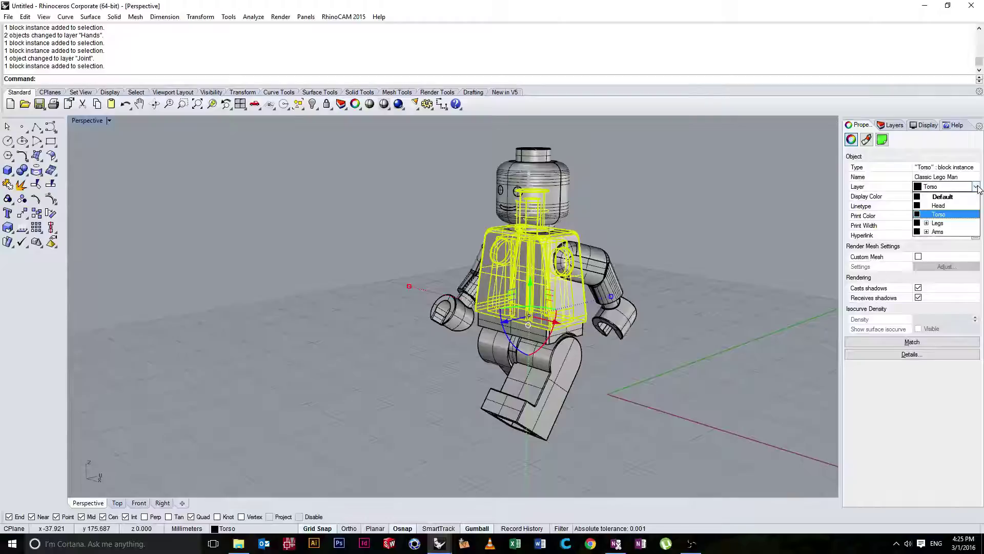
click(955, 198)
click(777, 213)
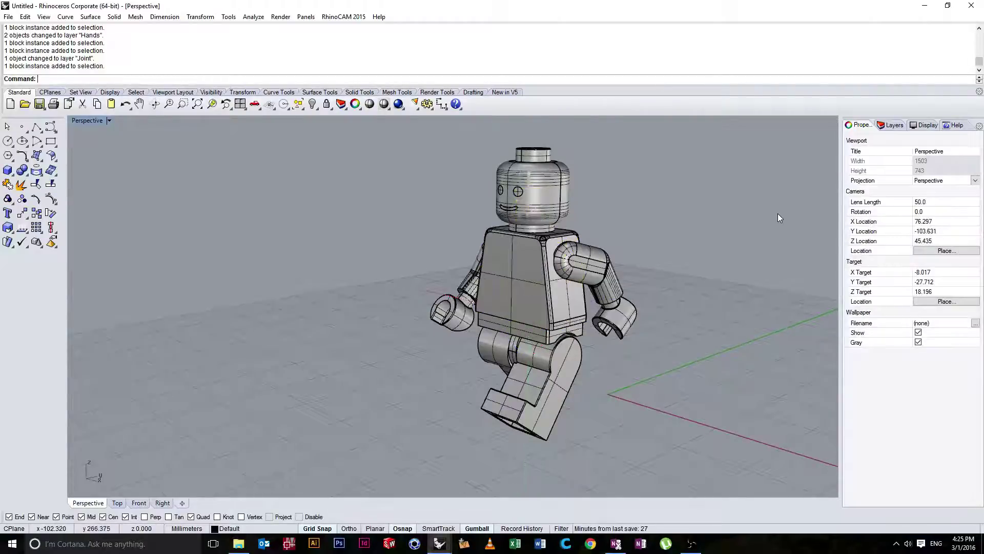
Make Head the current layer and toggle the Default layer's visibility off and on.
click(892, 125)
double_click(896, 170)
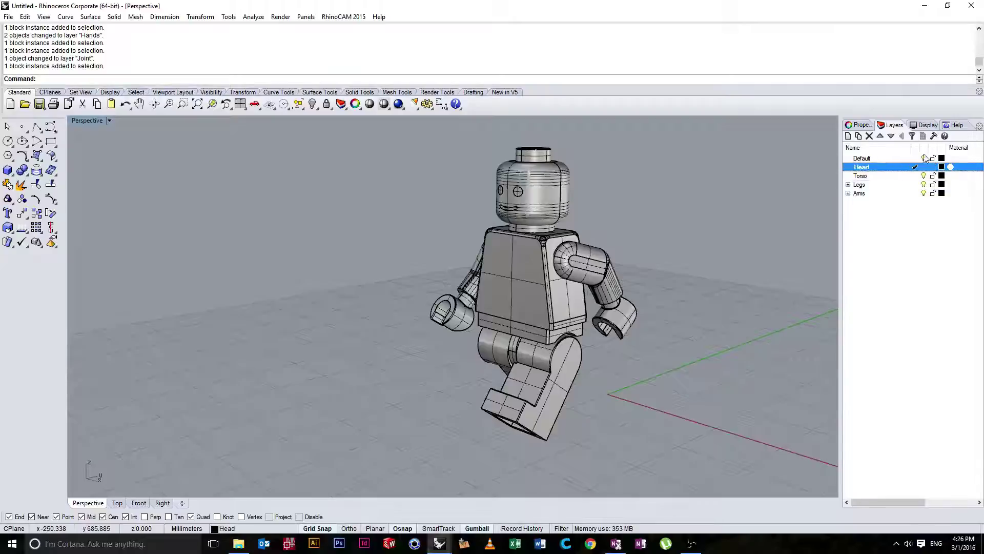
click(924, 158)
click(924, 159)
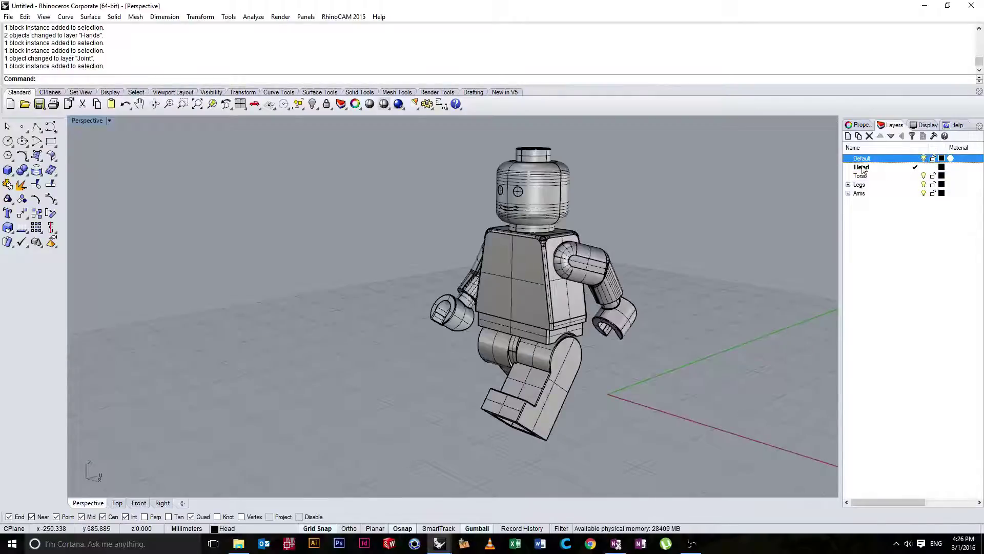
Change the torso block's layer to Torso in its object properties, then reassign the block to Head.
click(859, 127)
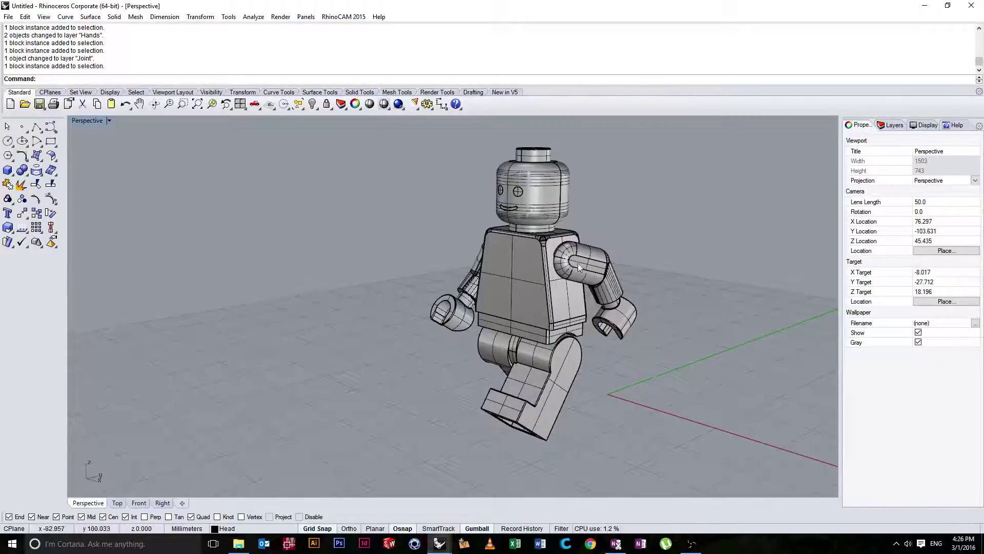
click(538, 281)
click(976, 189)
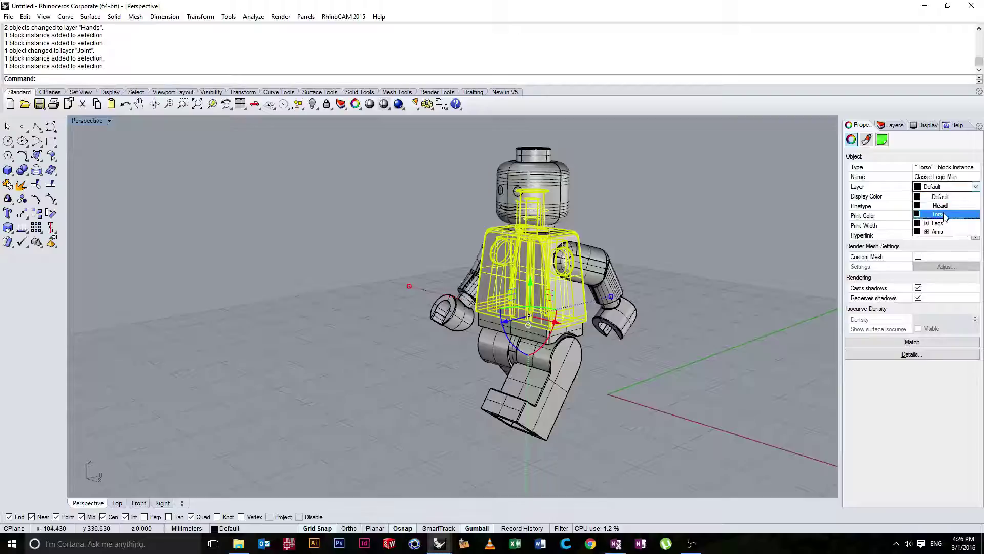
click(959, 218)
click(977, 189)
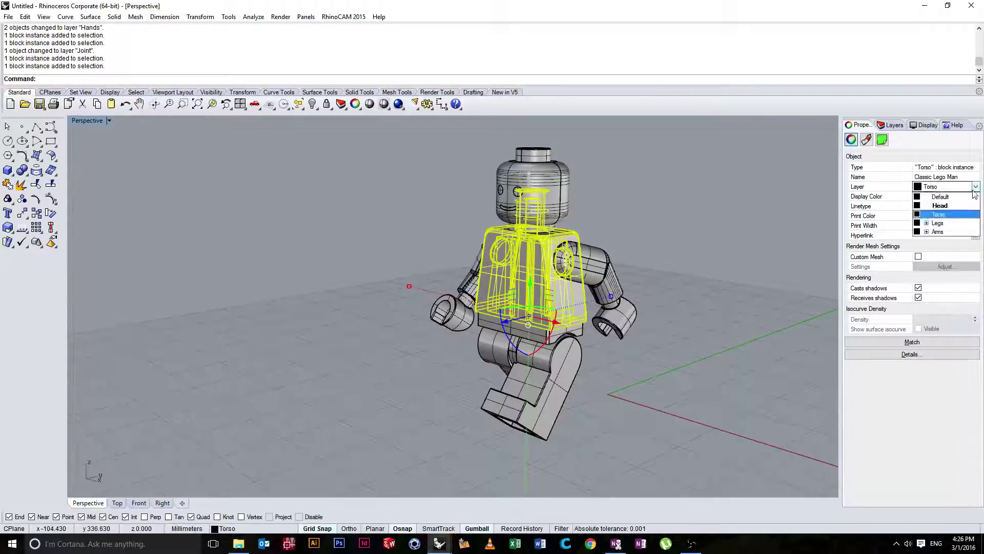
click(946, 199)
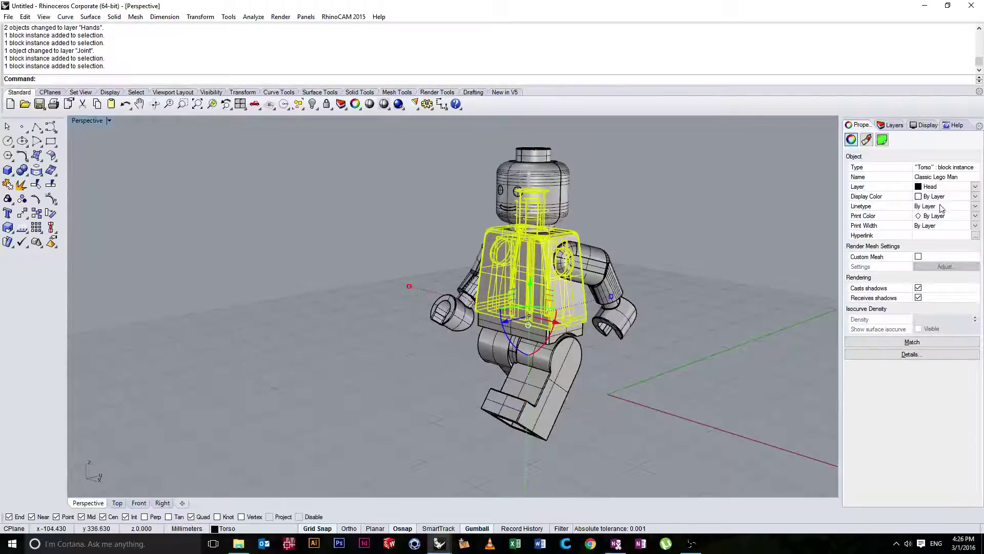
Make Torso the current layer and toggle the Head layer's visibility repeatedly, leaving it turned on.
click(892, 126)
click(880, 175)
click(924, 167)
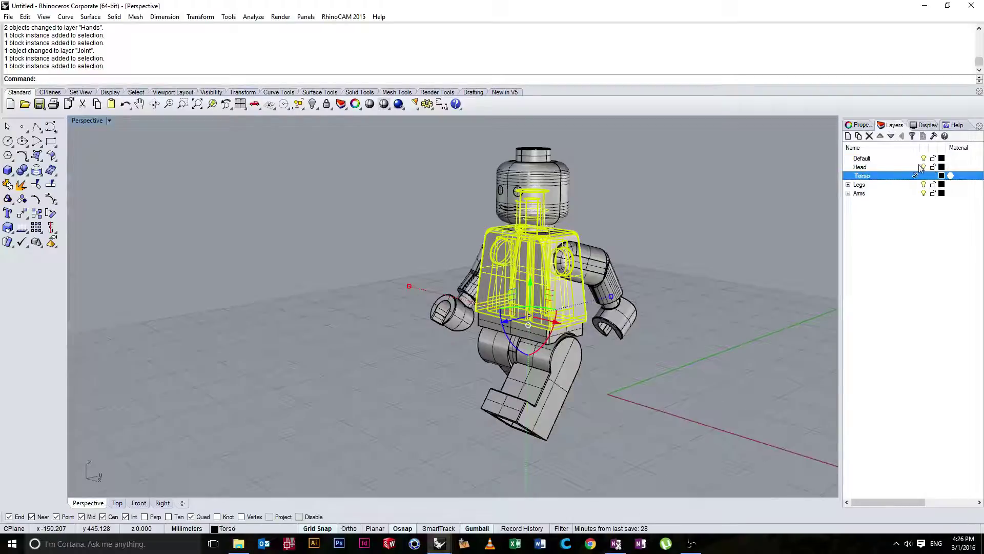
click(924, 168)
click(924, 167)
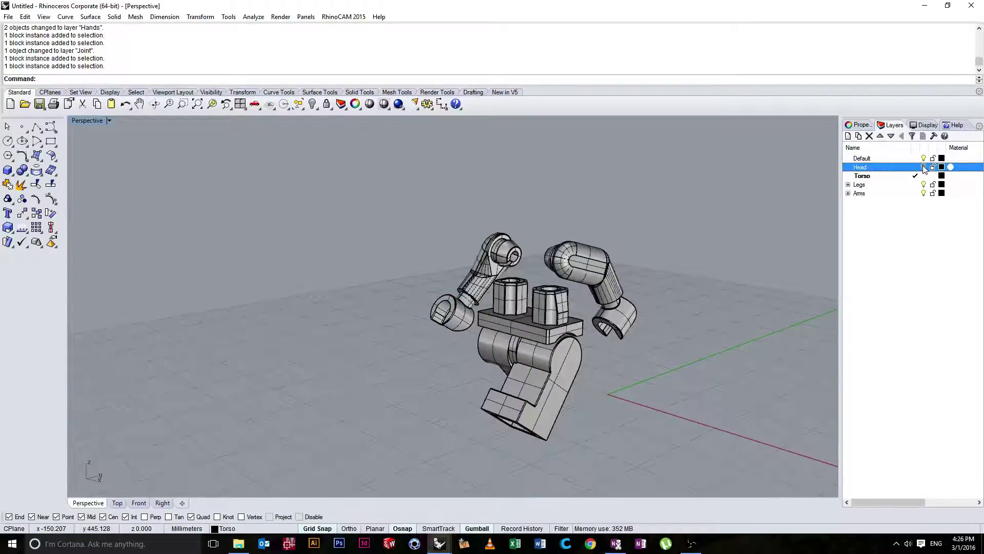
click(924, 167)
click(923, 167)
click(924, 167)
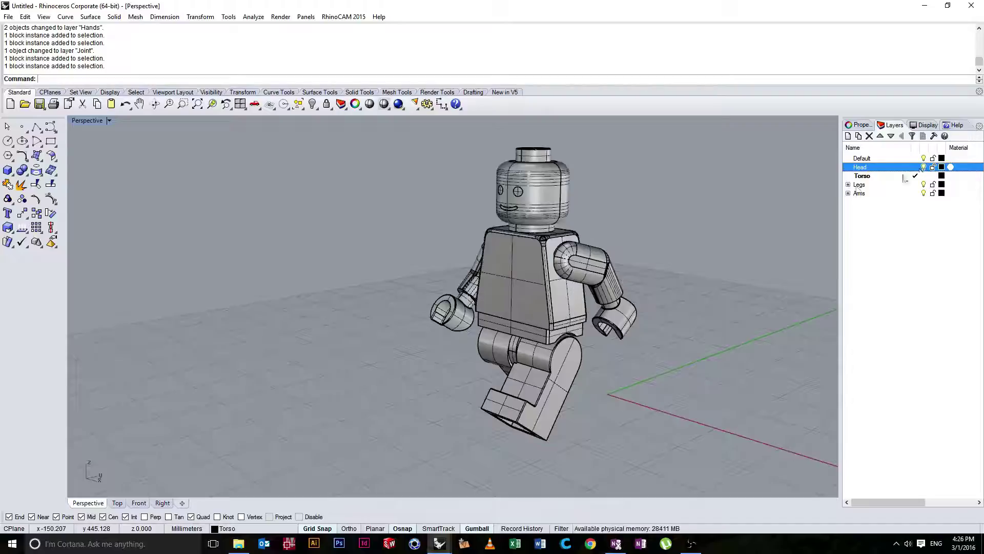
Move the torso block from the Head layer to the Torso layer and clear the selection.
click(521, 254)
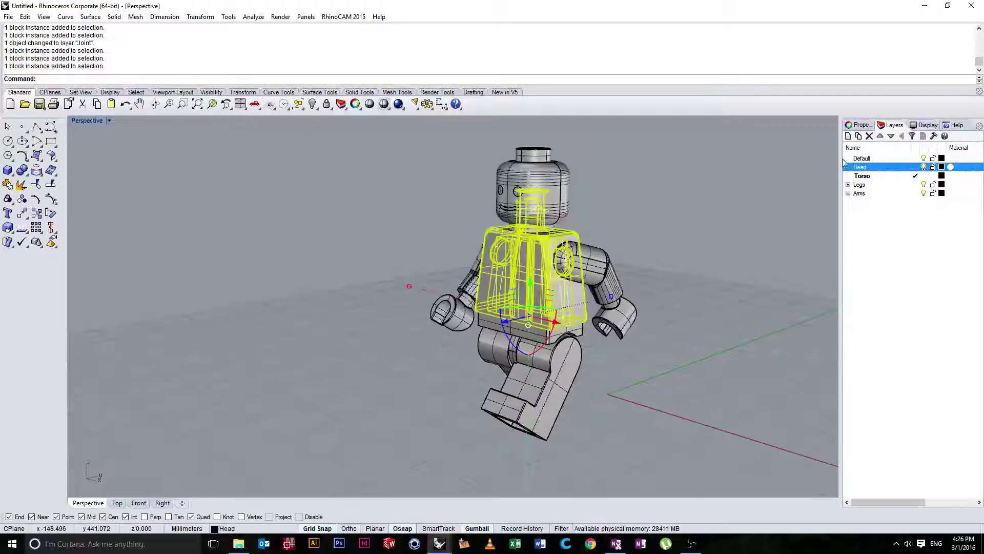
right_click(894, 178)
click(902, 355)
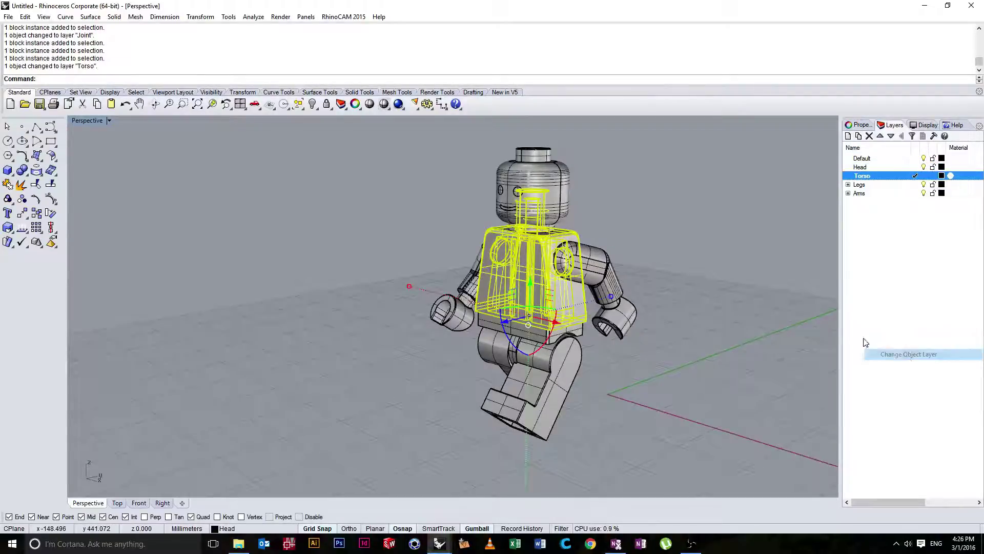
click(662, 276)
Check the torso block's layer assignment in its object properties and deselect it.
mouse_move(725, 231)
right_down()
mouse_move(780, 252)
mouse_move(709, 241)
right_up()
click(860, 125)
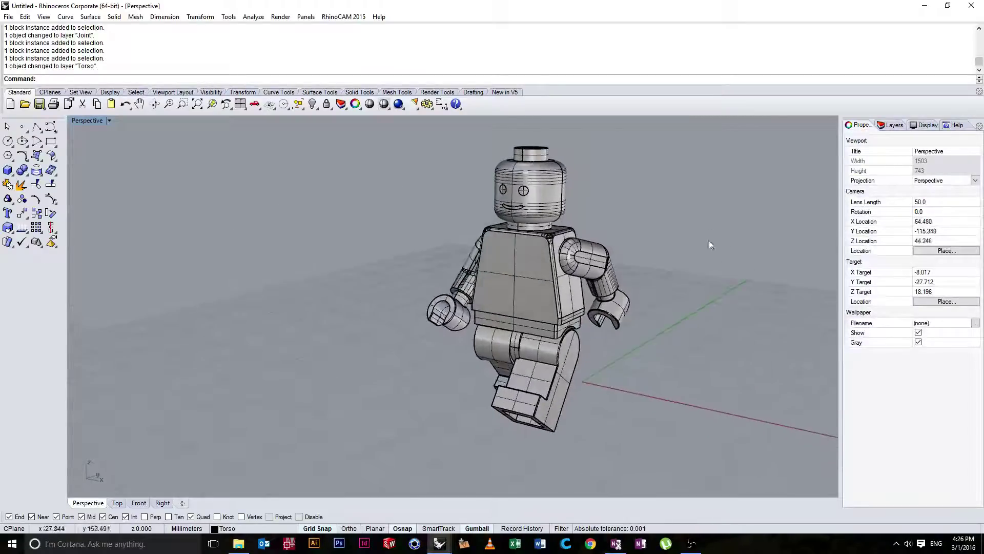
click(539, 259)
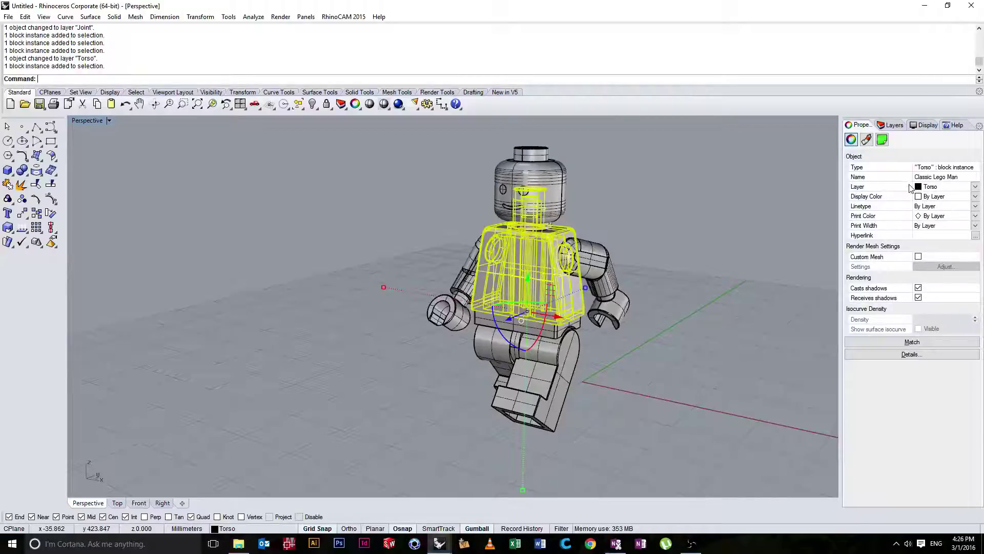
click(719, 226)
scroll(718, 229, up, 5)
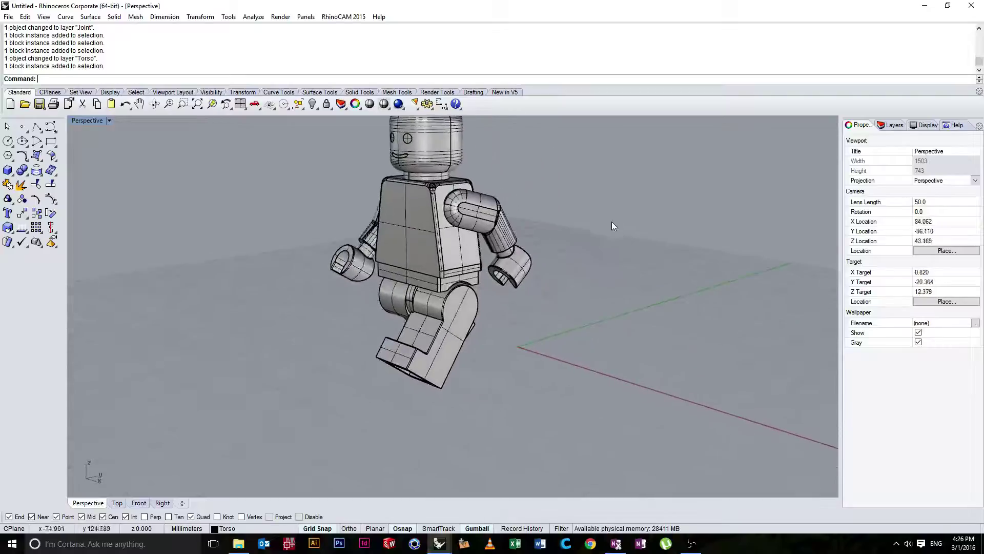
right_drag(611, 221, 324, 199)
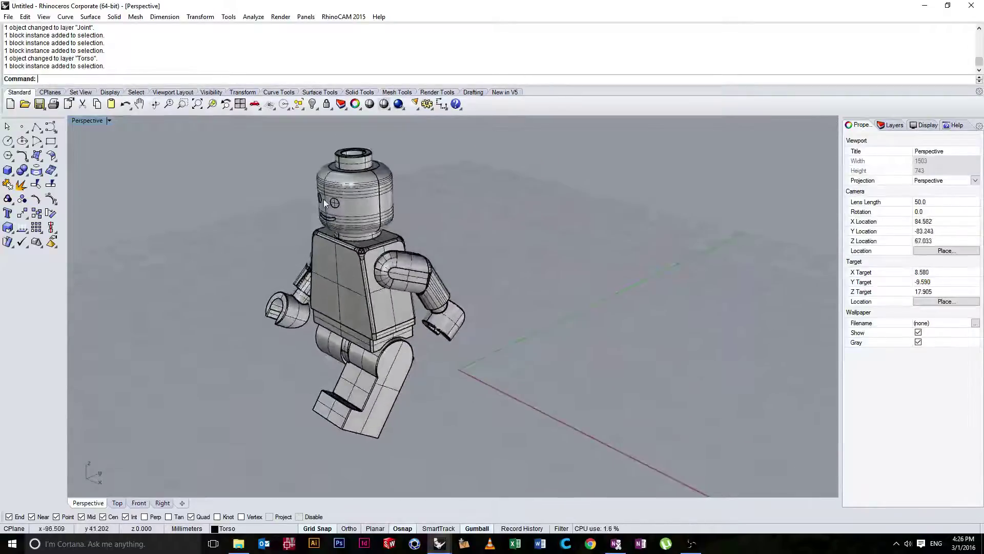
click(15, 182)
click(25, 174)
click(38, 176)
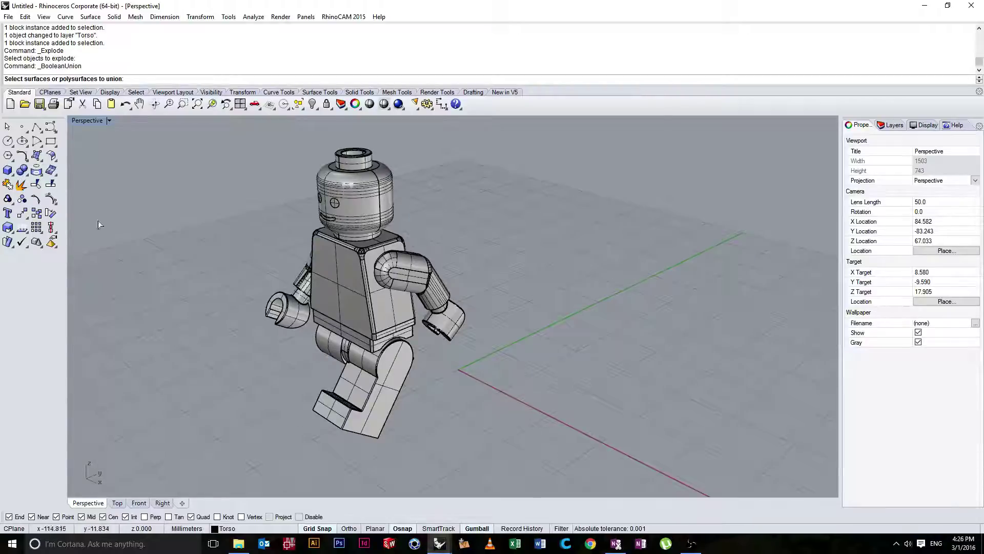
Draw a large sphere centred near the origin on the current Torso layer and select it to show its properties.
click(22, 170)
click(49, 178)
click(465, 366)
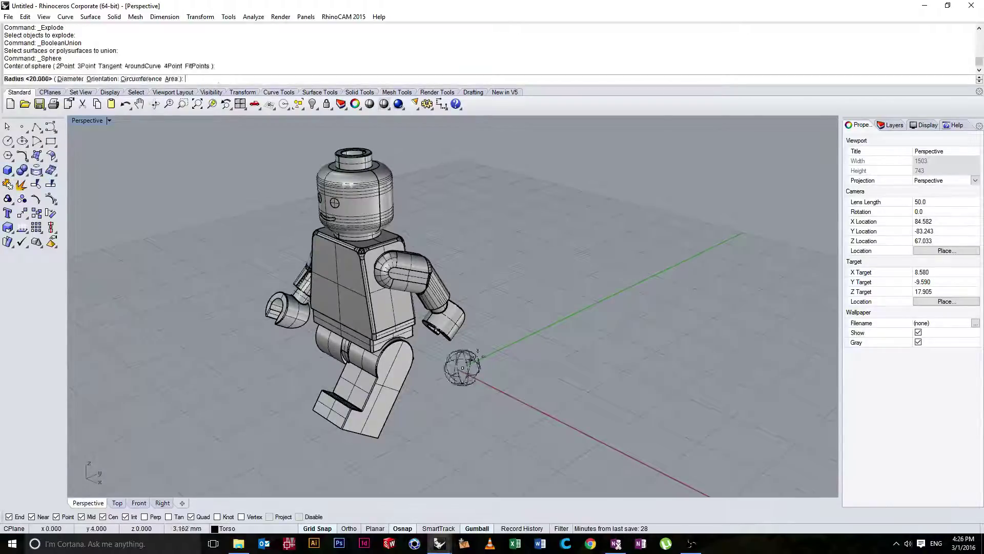
click(569, 271)
right_drag(568, 270, 547, 255)
click(506, 336)
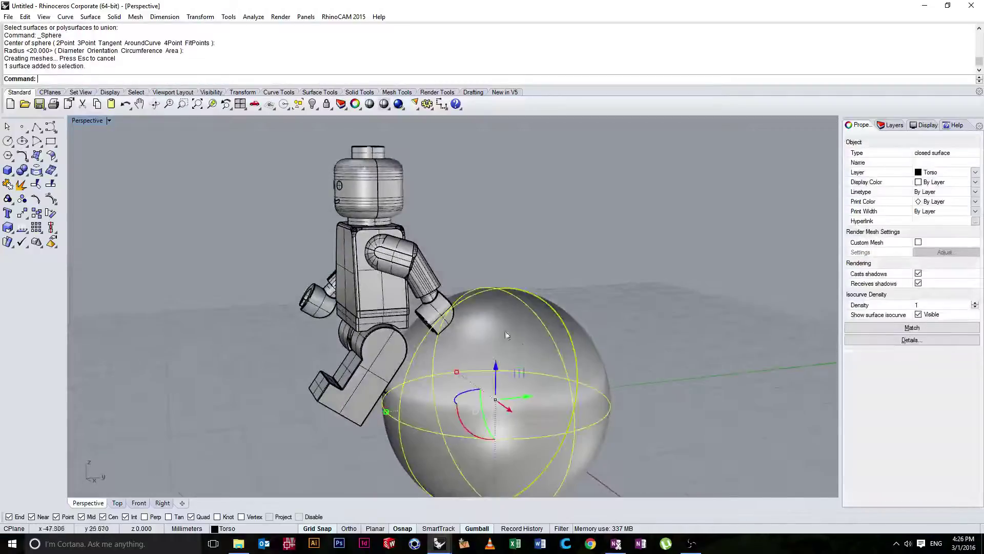
Examine the sphere and its surface isocurves beside the figure from several angles, both selected and deselected.
right_drag(507, 335, 574, 376)
click(639, 347)
right_drag(639, 347, 550, 296)
scroll(654, 275, down, 5)
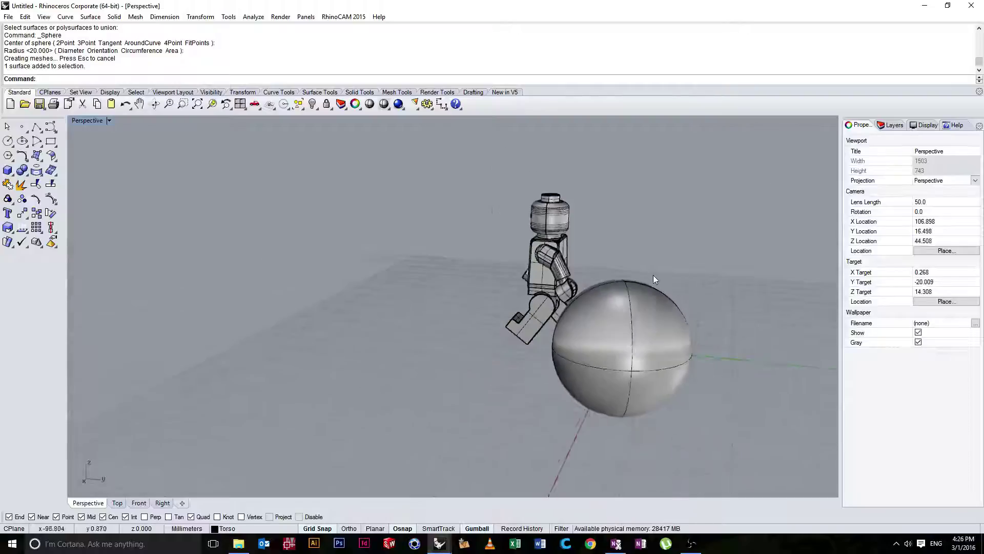
right_drag(653, 276, 676, 331)
click(675, 331)
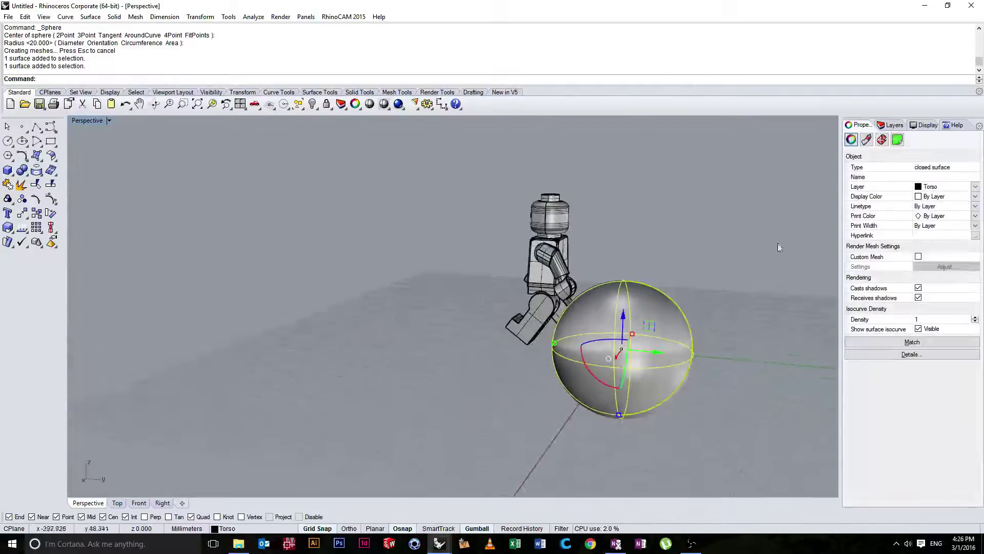
right_drag(737, 270, 716, 287)
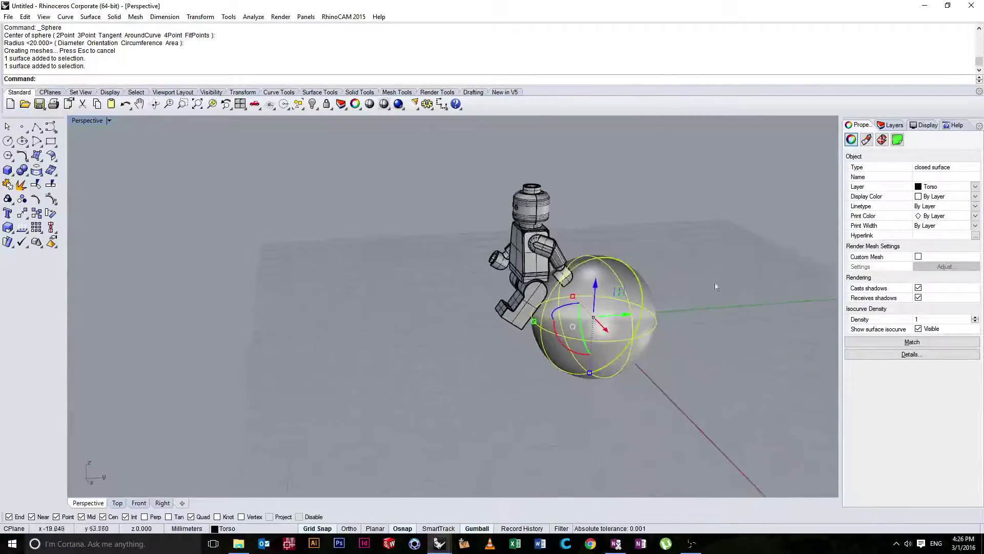
right_drag(543, 224, 464, 263)
scroll(548, 279, up, 6)
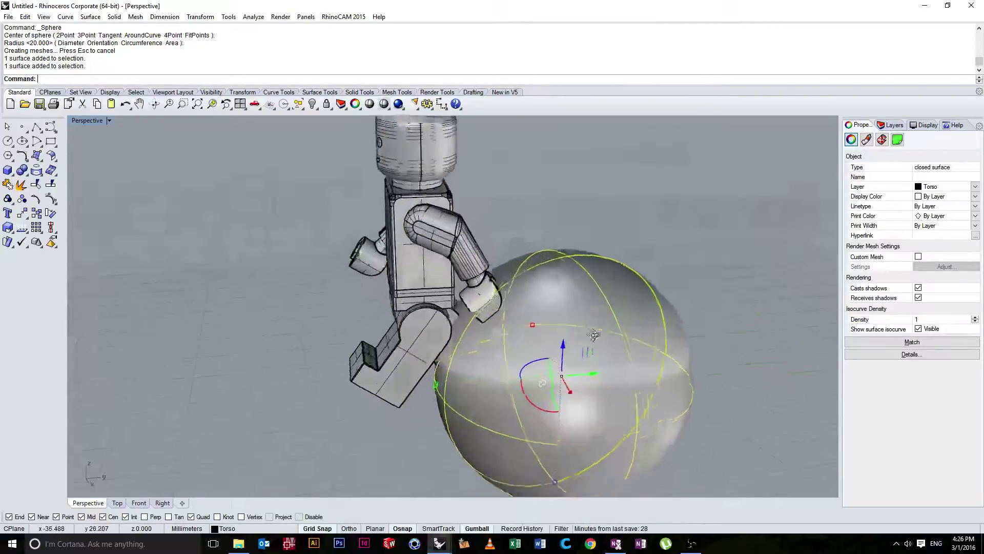
scroll(549, 280, down, 5)
right_drag(548, 280, 490, 279)
scroll(549, 262, up, 4)
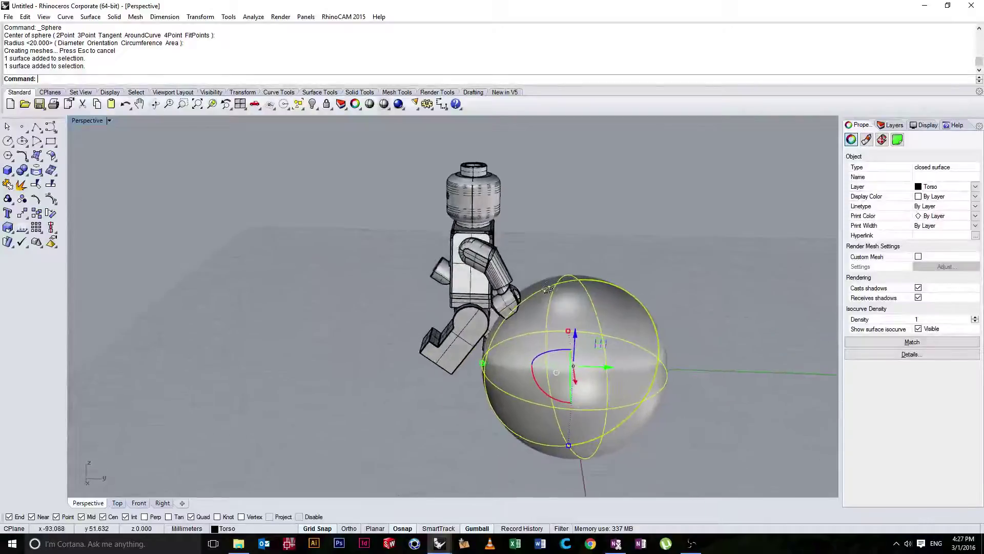
right_drag(361, 255, 391, 262)
right_drag(482, 258, 568, 293)
click(592, 248)
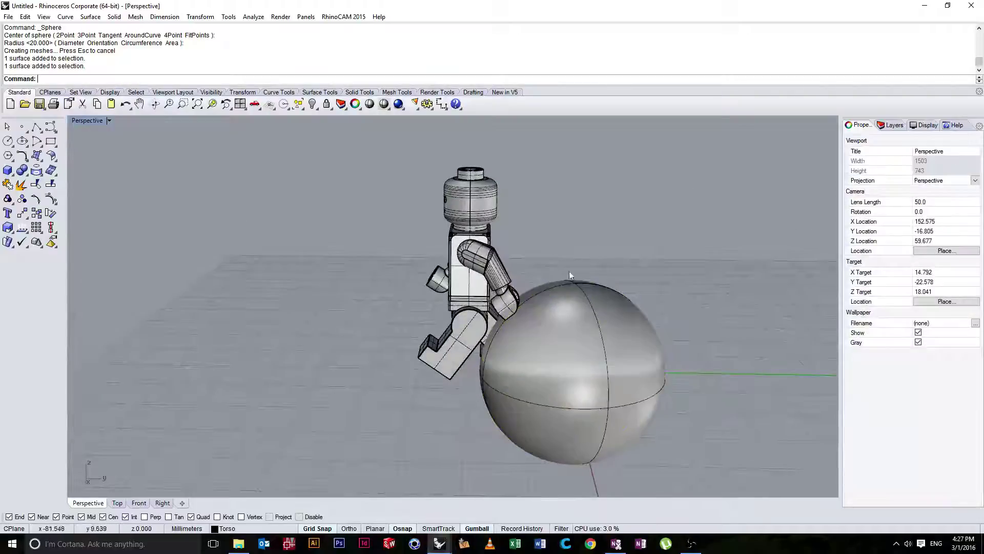
Toggle the sphere's surface isocurve visibility in its object properties and leave it turned off.
click(587, 312)
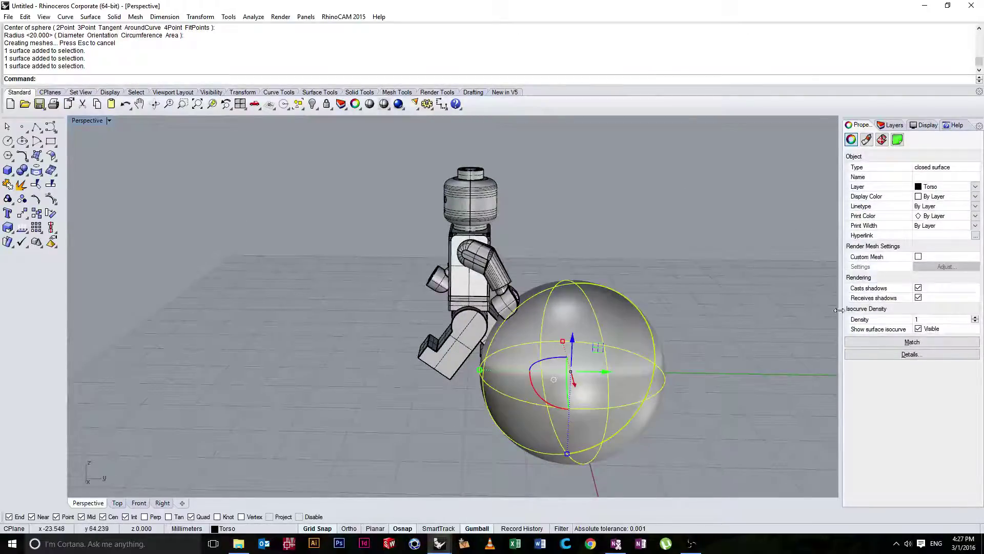
click(918, 328)
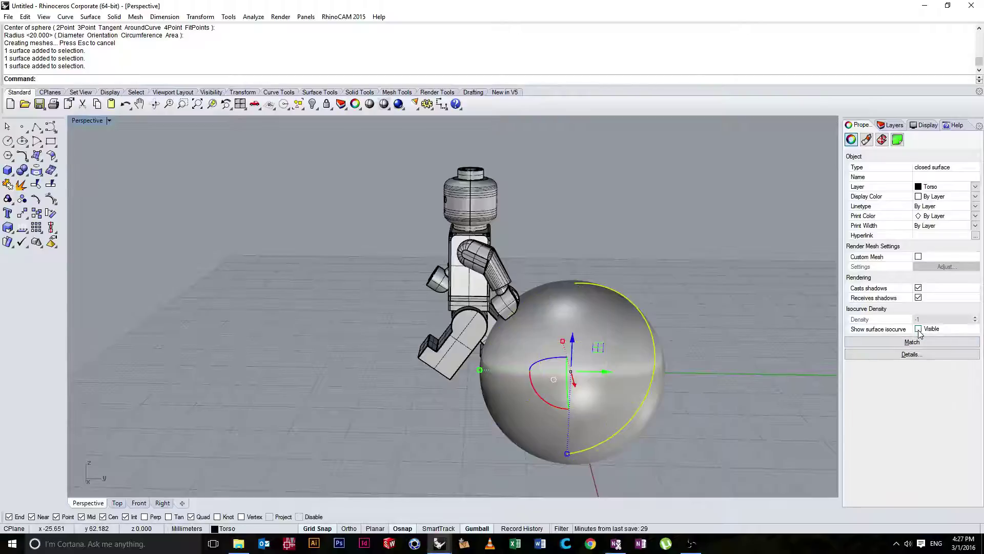
click(918, 328)
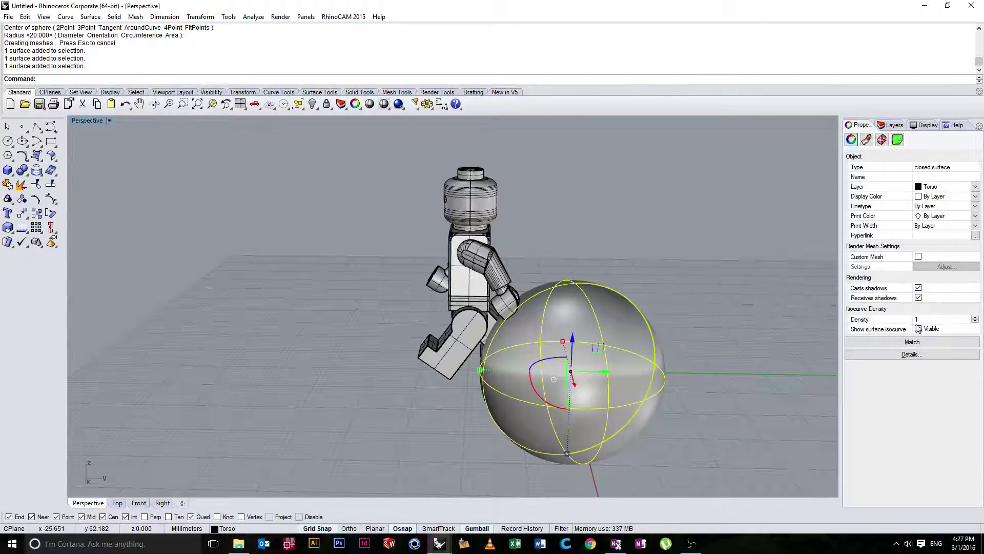
click(747, 291)
click(633, 330)
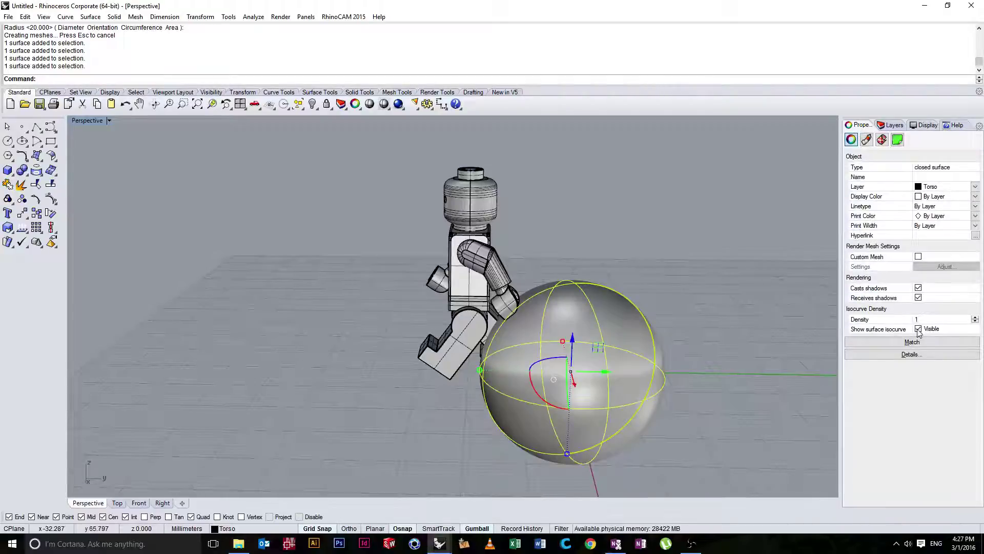
click(679, 289)
right_drag(678, 289, 714, 323)
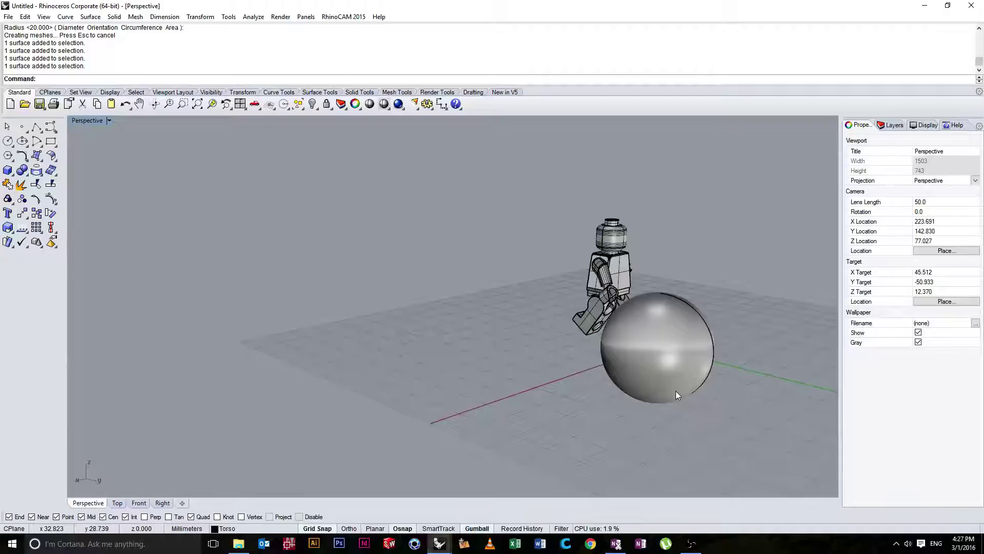
mouse_move(676, 391)
right_down()
mouse_move(631, 329)
mouse_move(753, 380)
mouse_move(725, 406)
mouse_move(675, 371)
right_up()
click(670, 370)
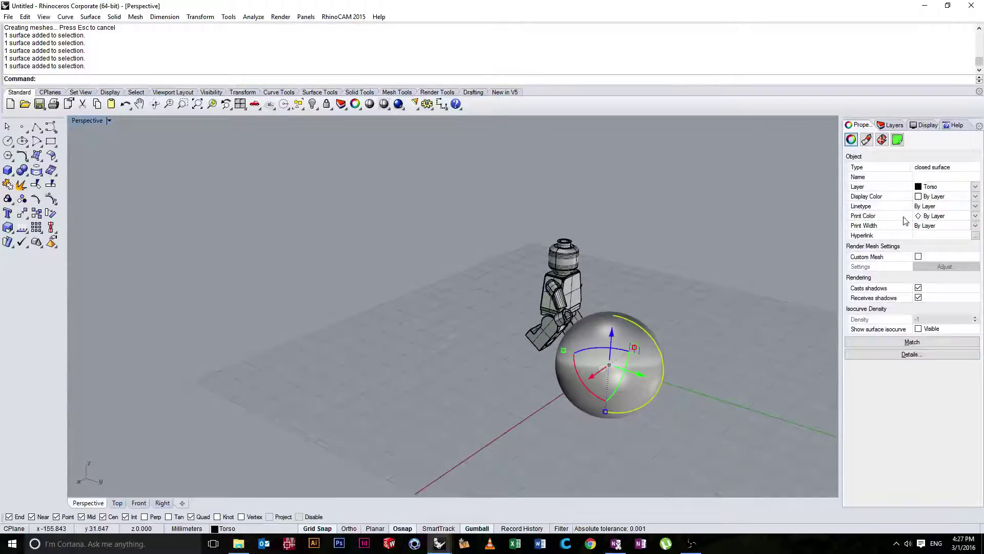
Clear the selection and add a new top-level layer named Sphere.
click(885, 128)
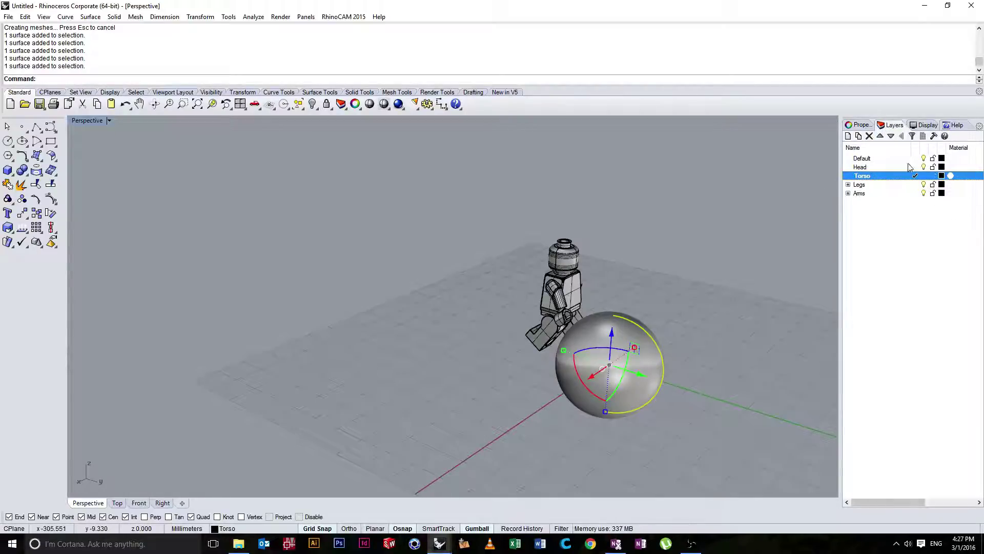
click(691, 262)
right_drag(691, 262, 728, 328)
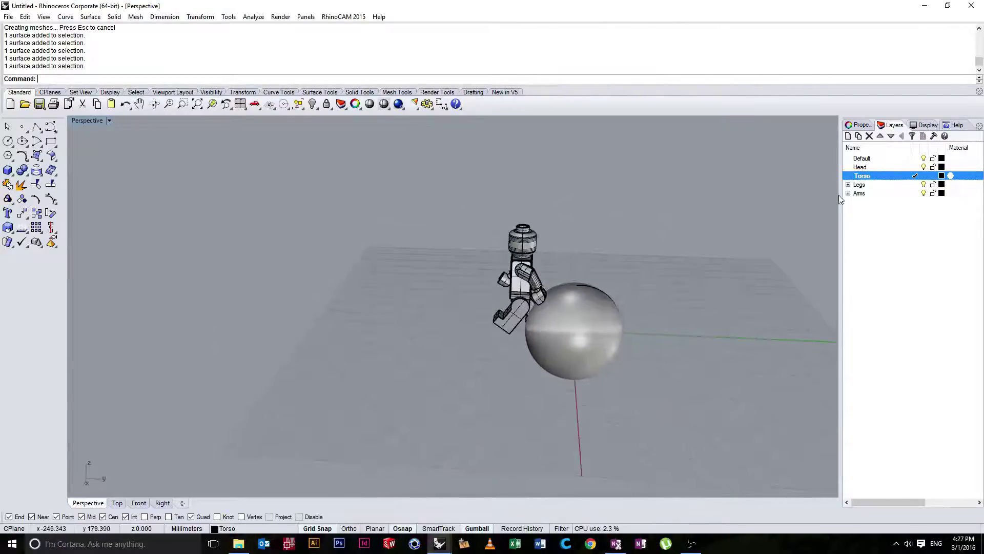
click(848, 137)
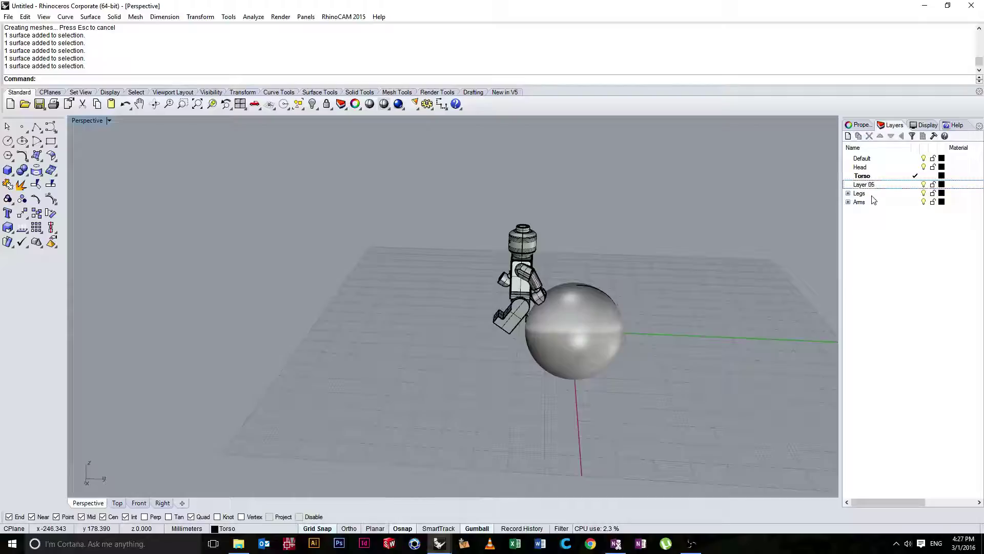
click(870, 185)
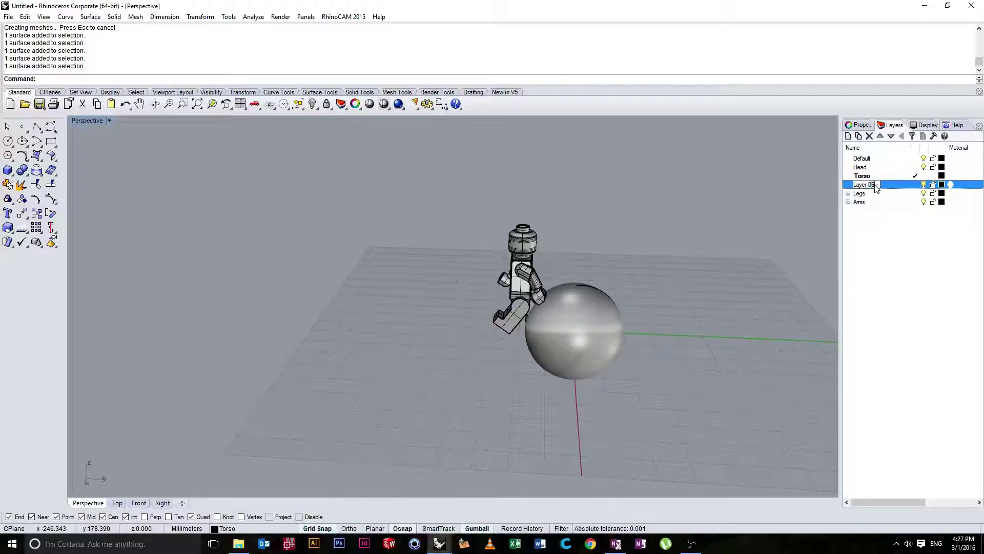
key(ctrl+a)
key(BackSpace)
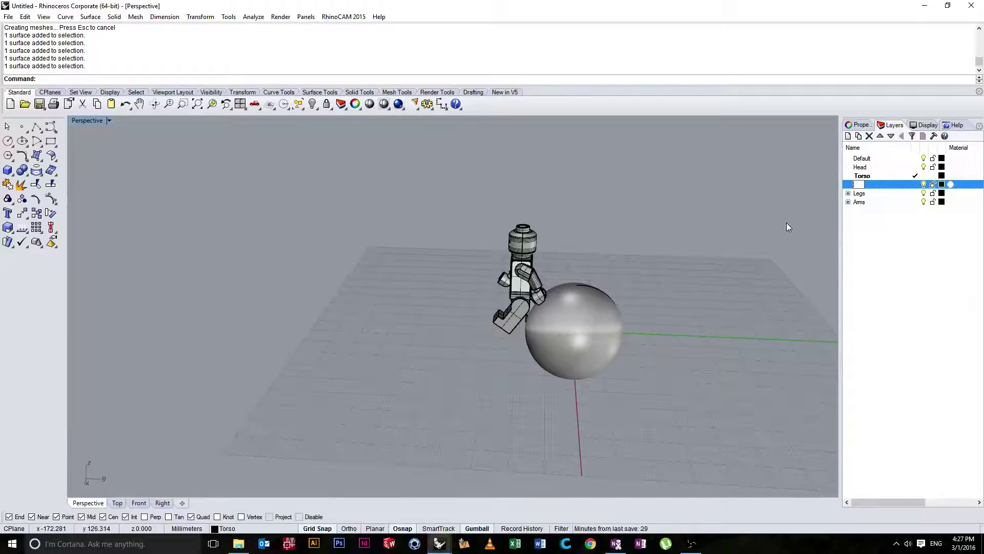
text(Sphere)
key(Return)
Move the sphere from the Torso layer to the Sphere layer.
click(579, 302)
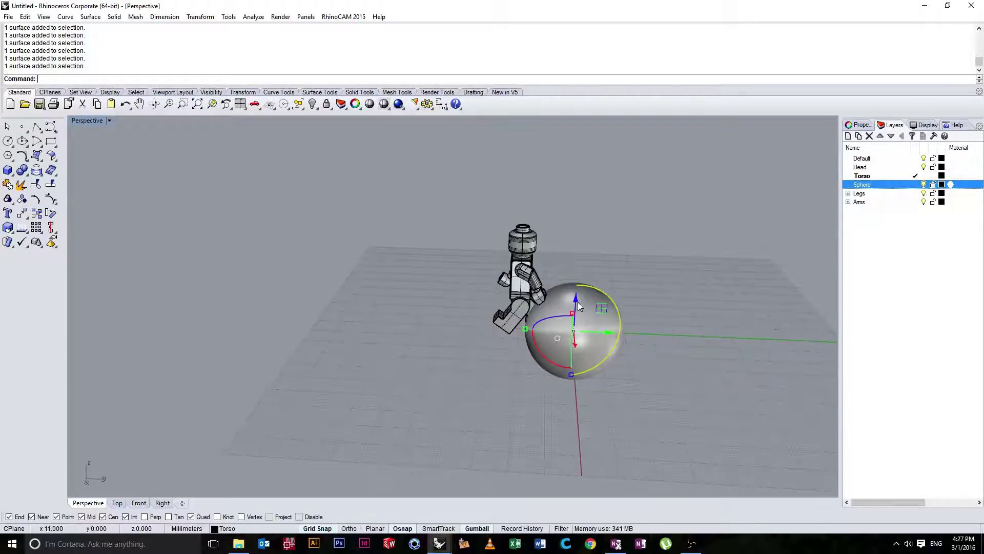
right_click(883, 184)
right_click(862, 187)
click(902, 362)
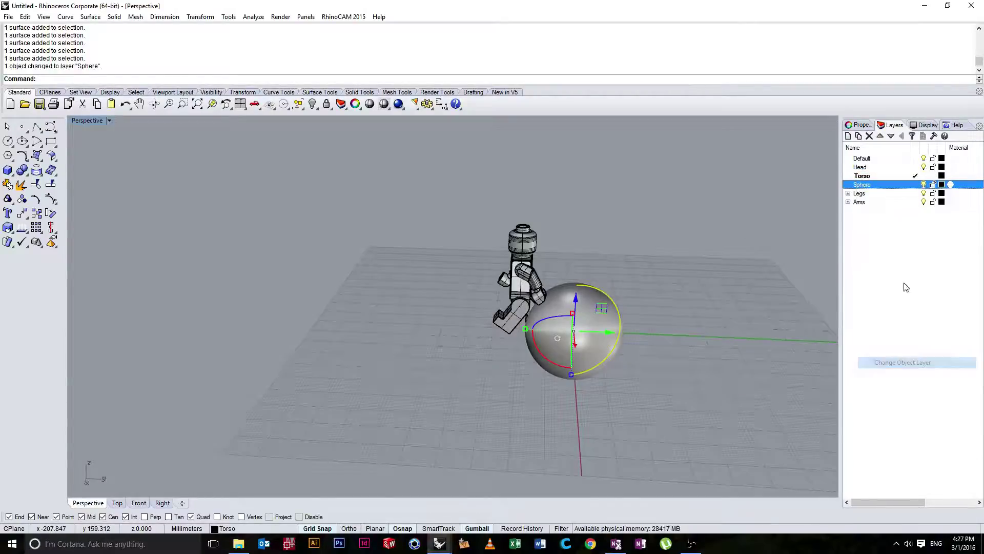
Set the Sphere layer's colour to yellow and deselect the sphere.
click(942, 179)
click(768, 188)
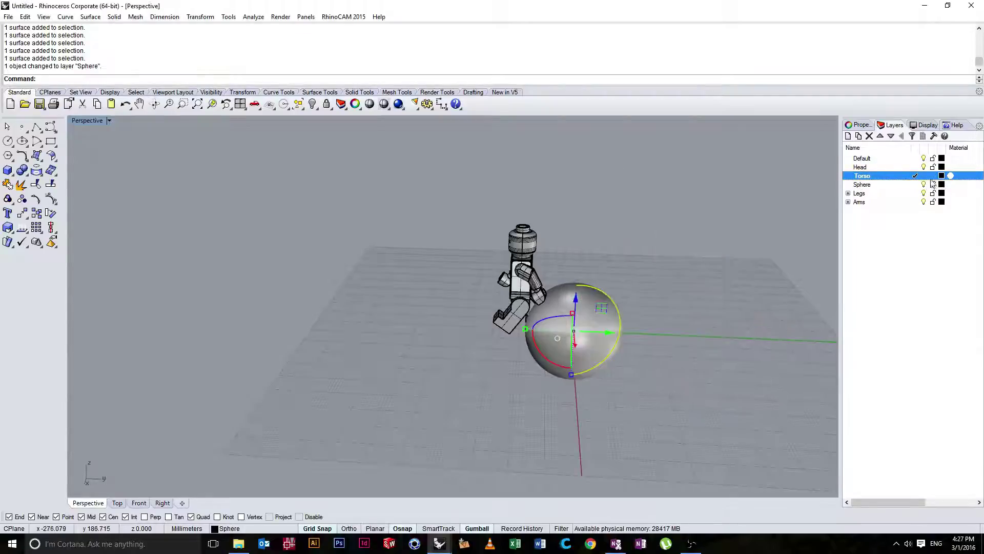
click(941, 185)
click(675, 234)
click(729, 222)
click(711, 384)
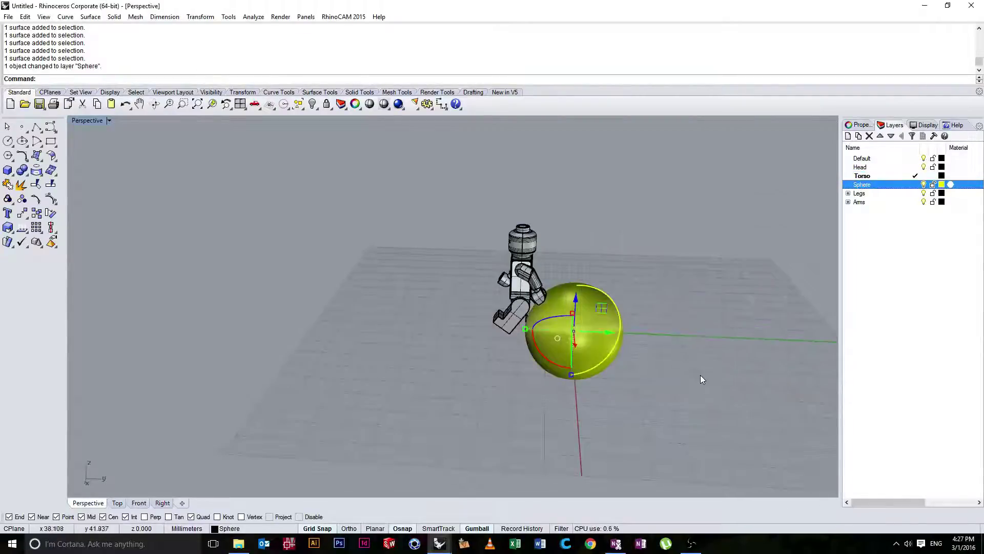
click(700, 314)
right_drag(699, 315, 754, 264)
Set the Sphere layer's colour to red.
click(942, 184)
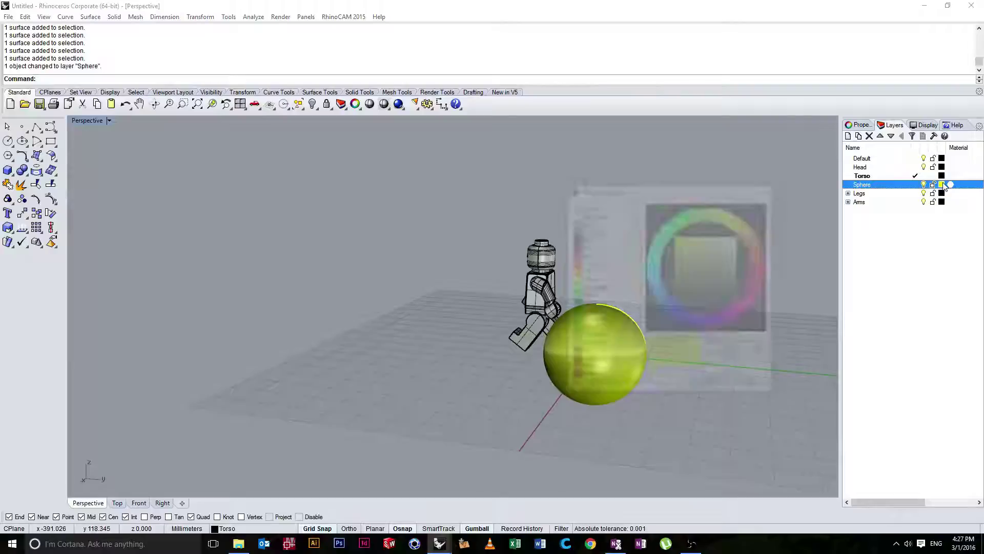
click(595, 246)
click(711, 384)
right_drag(711, 385, 759, 260)
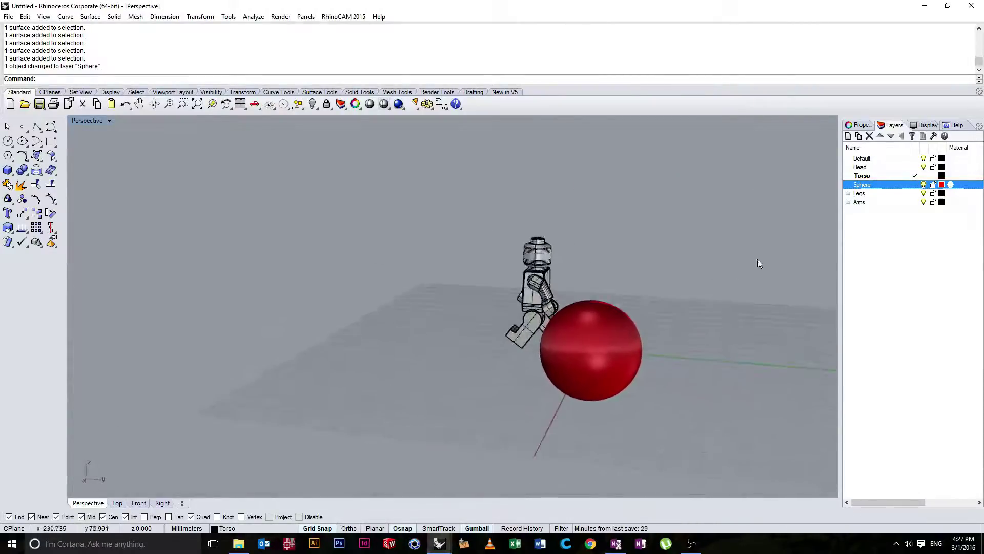
Set the Head layer's colour to red and clear the selection.
click(941, 167)
click(676, 236)
click(712, 385)
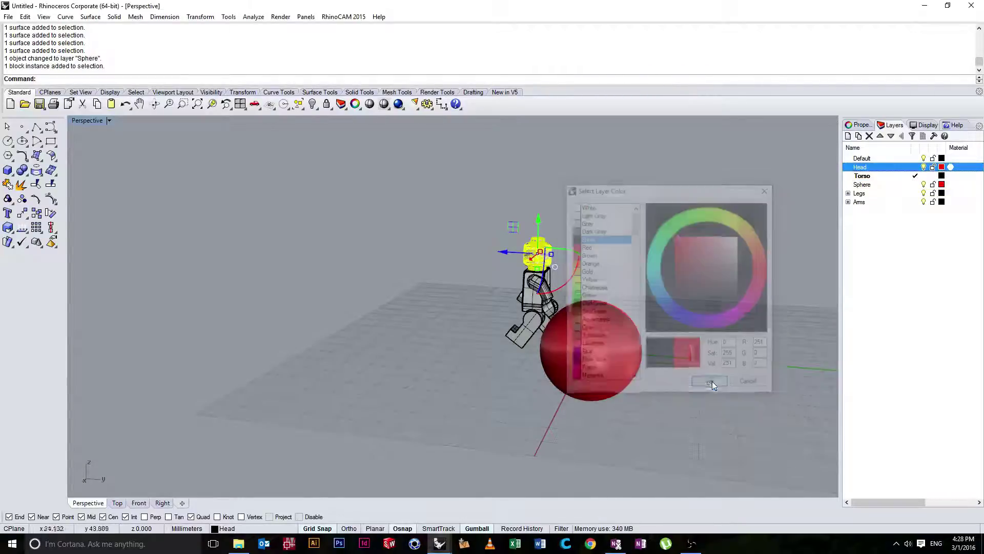
click(725, 243)
right_drag(725, 243, 761, 264)
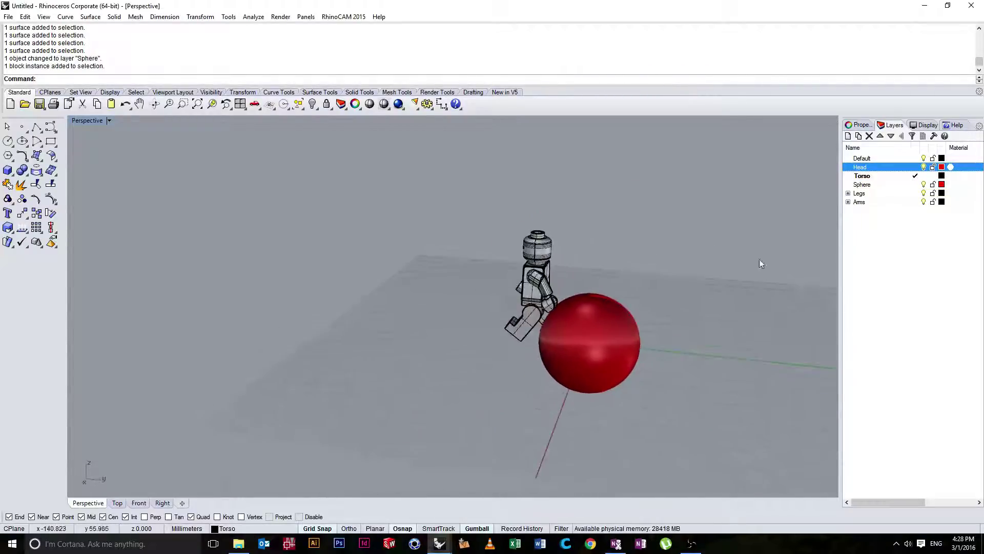
Return the Head layer's colour to black and leave nothing selected in the model.
click(942, 166)
drag(686, 328, 657, 335)
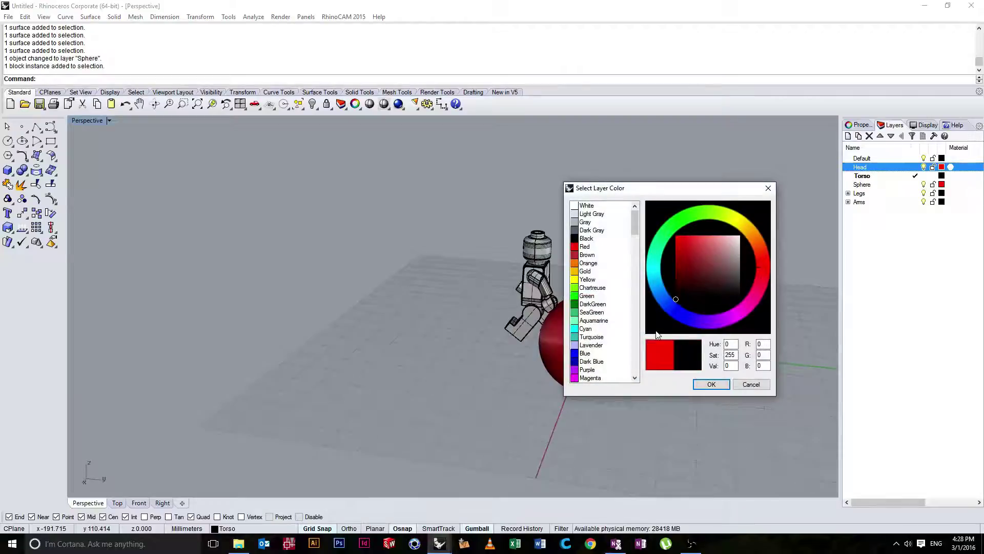
click(711, 385)
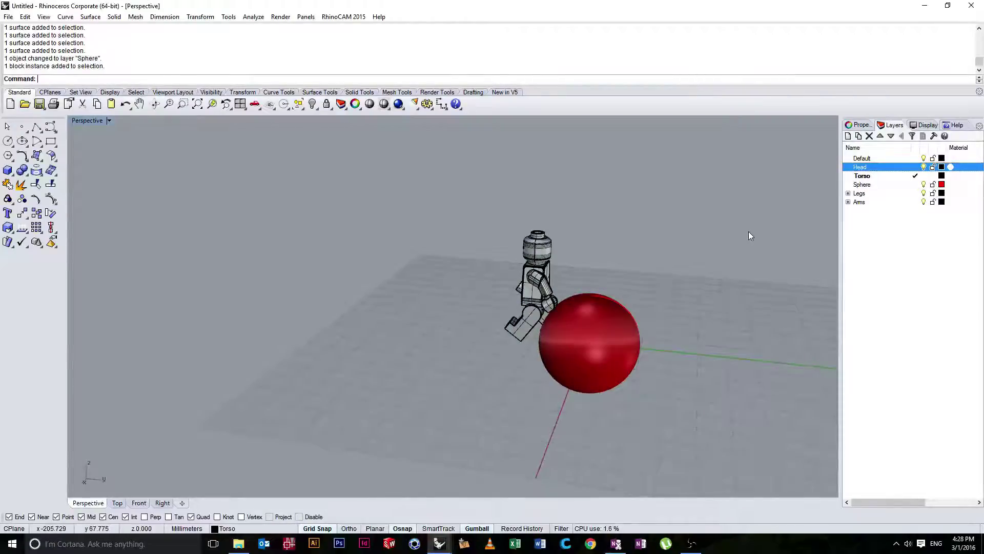
right_drag(748, 231, 643, 295)
click(633, 329)
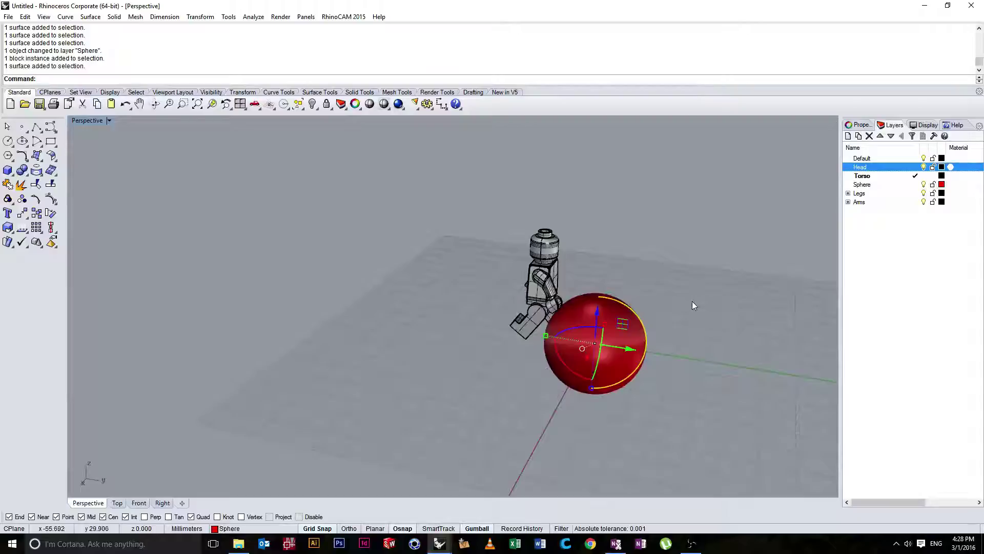
key(Escape)
Draw an upright rectangular box on the ground plane beside the sphere on the Torso layer and select it.
click(8, 170)
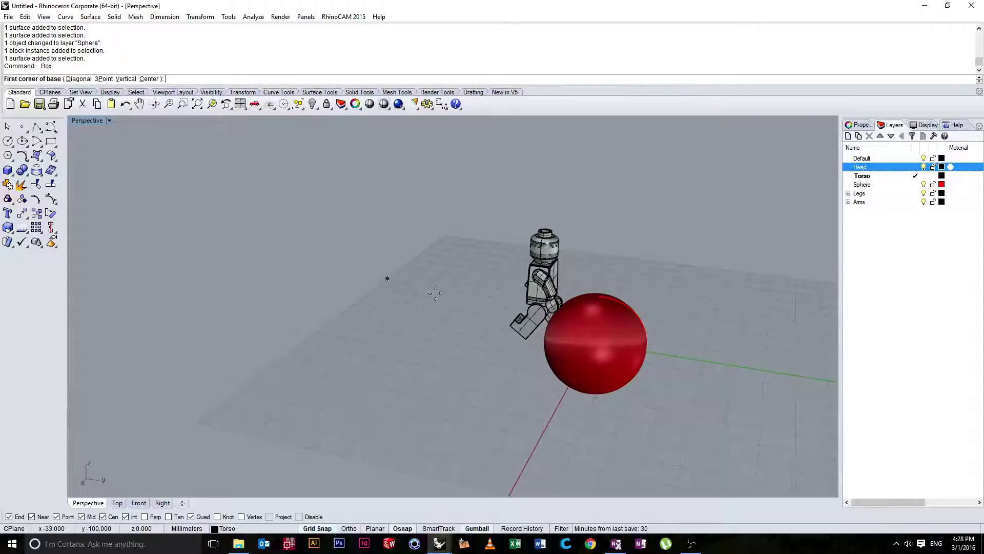
click(670, 334)
click(720, 303)
click(696, 260)
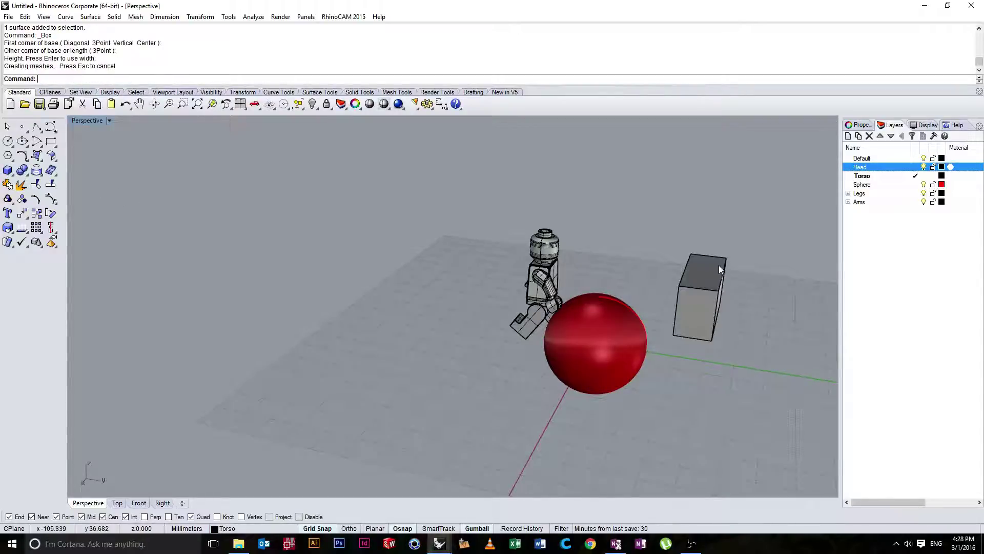
click(719, 266)
Add a new layer named Block and set its colour to yellow.
click(848, 136)
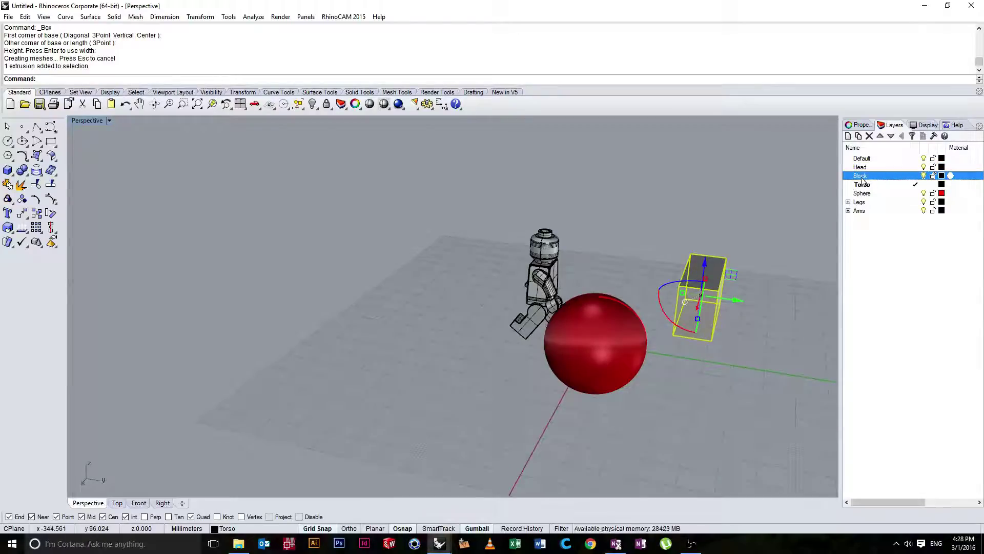
click(941, 176)
drag(674, 189, 420, 164)
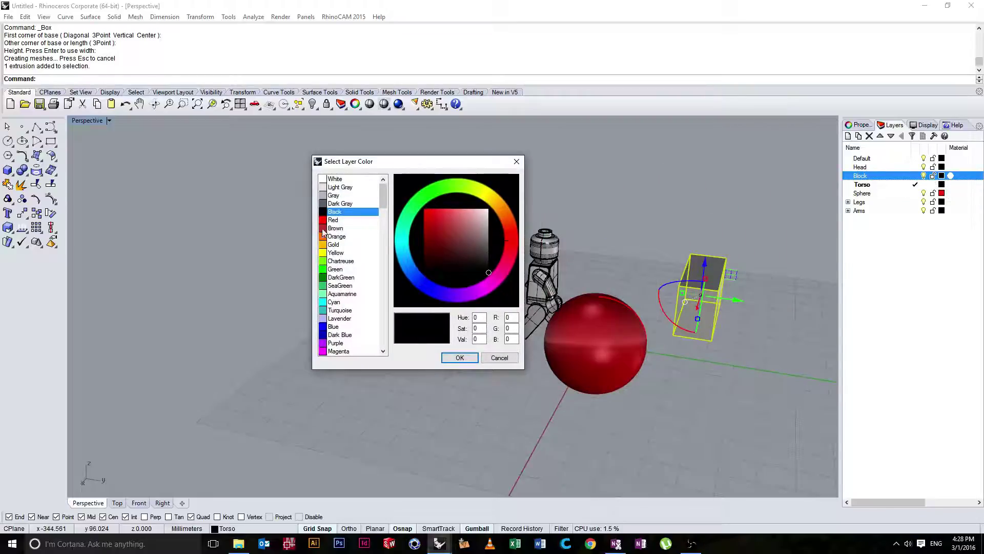
click(336, 253)
click(472, 357)
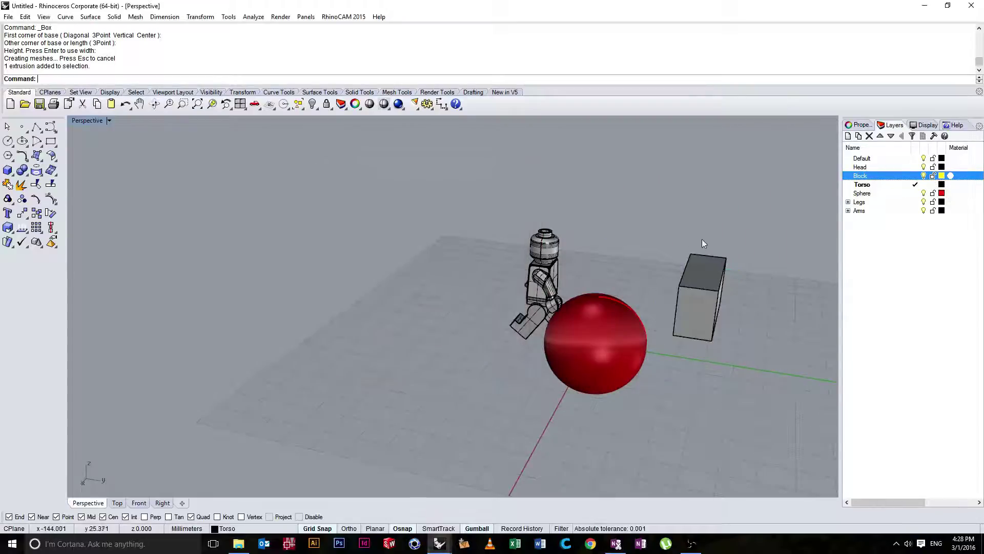
Move the rectangular box from the Torso layer to the Block layer.
right_click(867, 175)
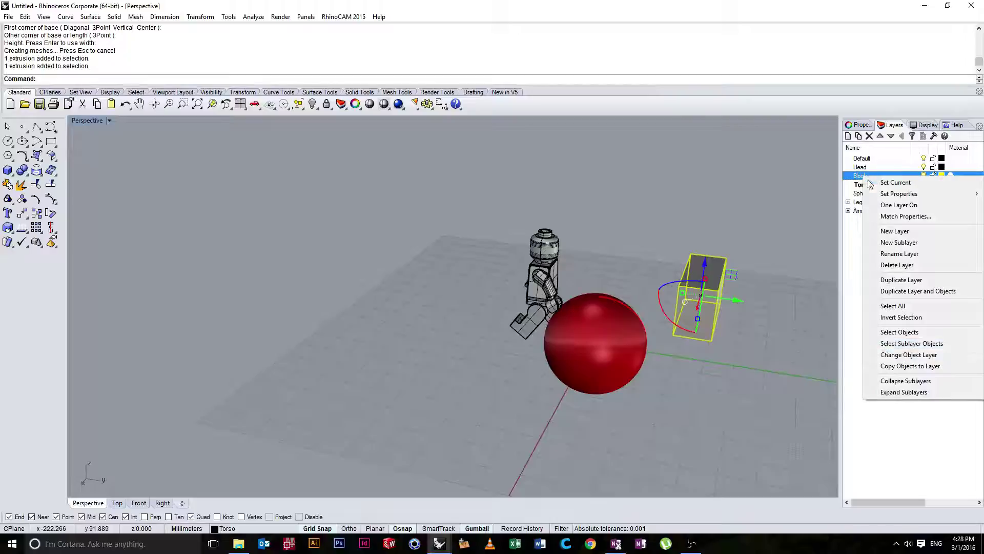
click(892, 349)
right_drag(781, 270, 732, 281)
click(602, 294)
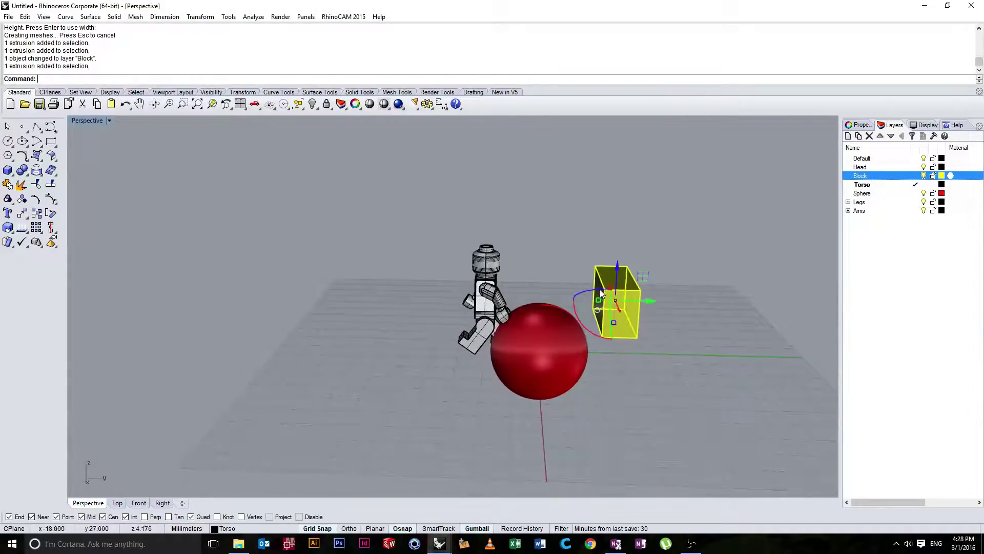
Try blue, green and yellow as the selected box's own display colour, and set it back to By Layer.
click(859, 125)
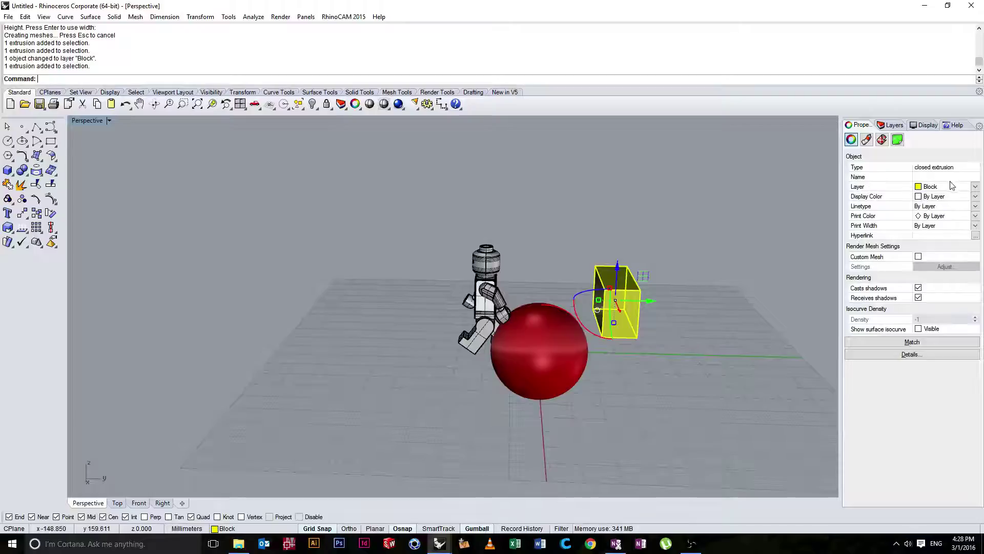
click(924, 198)
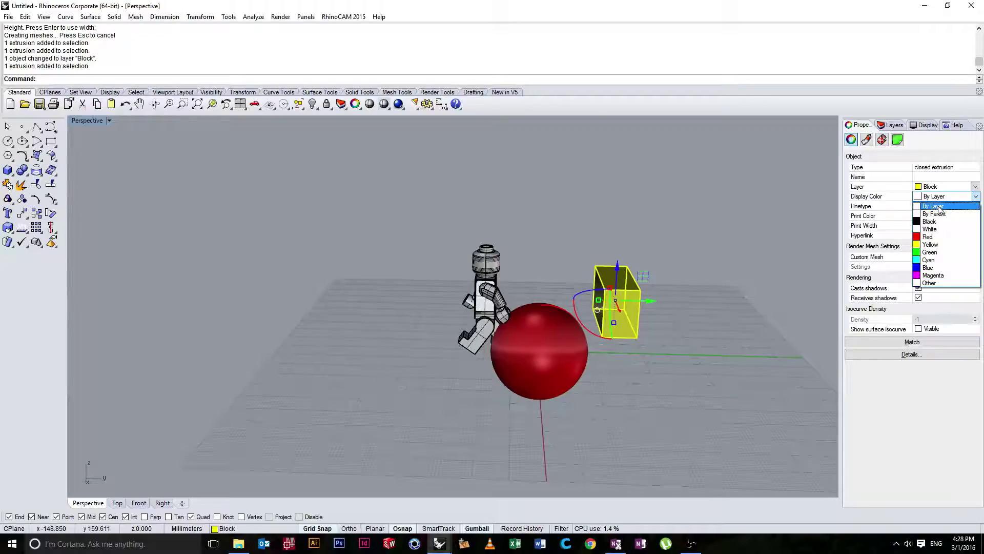
click(928, 268)
click(936, 199)
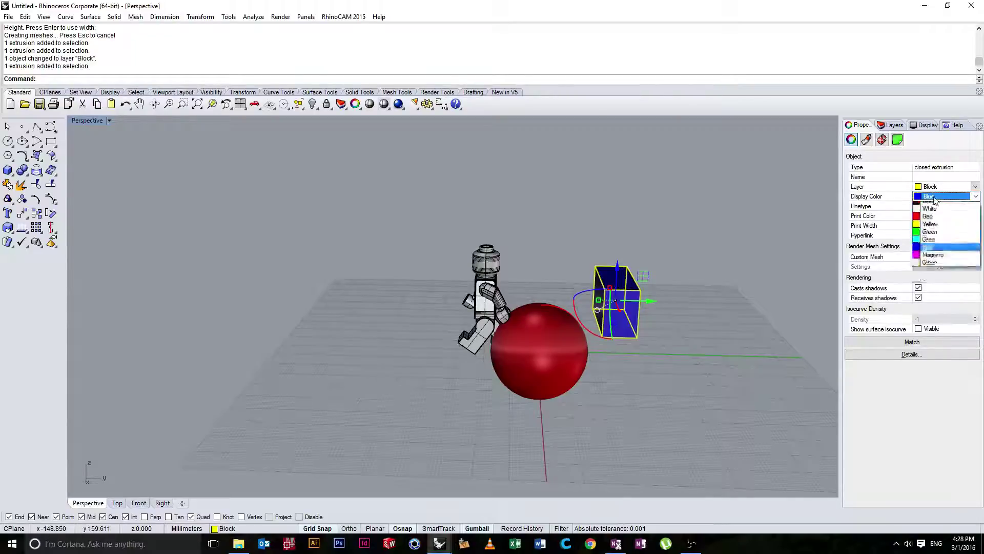
click(931, 252)
click(943, 197)
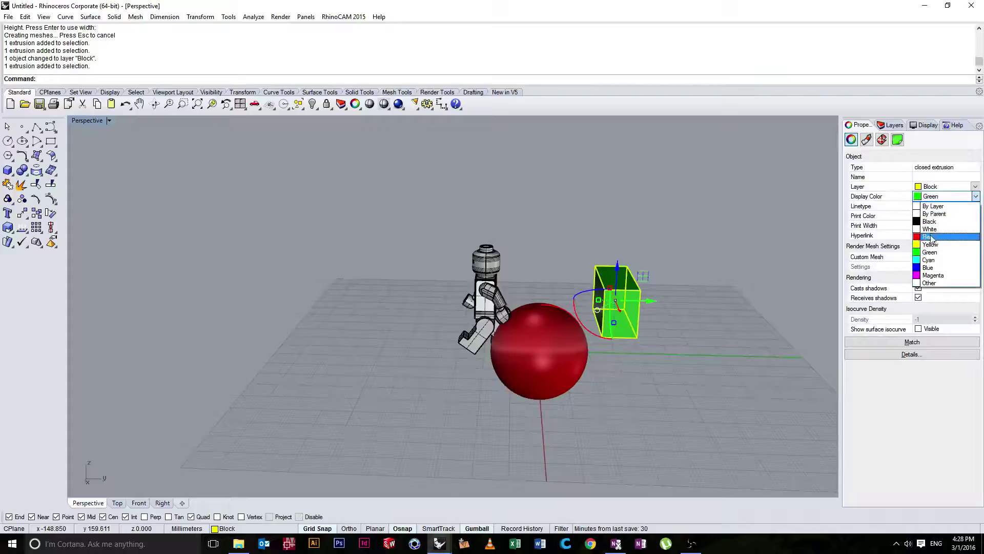
click(933, 244)
click(976, 197)
click(939, 212)
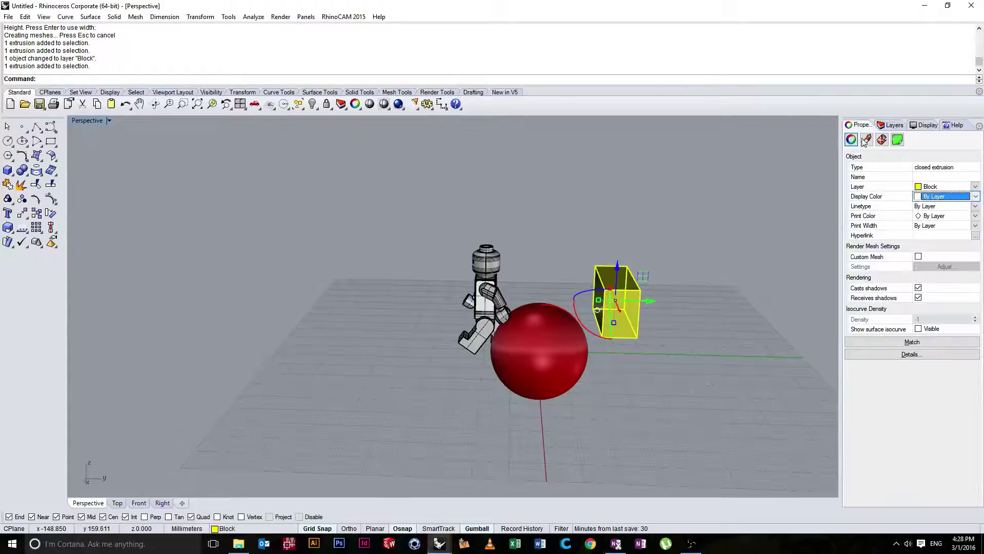
Make Block the current layer and draw a tall, narrow box on the ground plane beside the existing box.
click(891, 126)
mouse_move(721, 246)
right_down()
mouse_move(714, 254)
mouse_move(727, 236)
right_up()
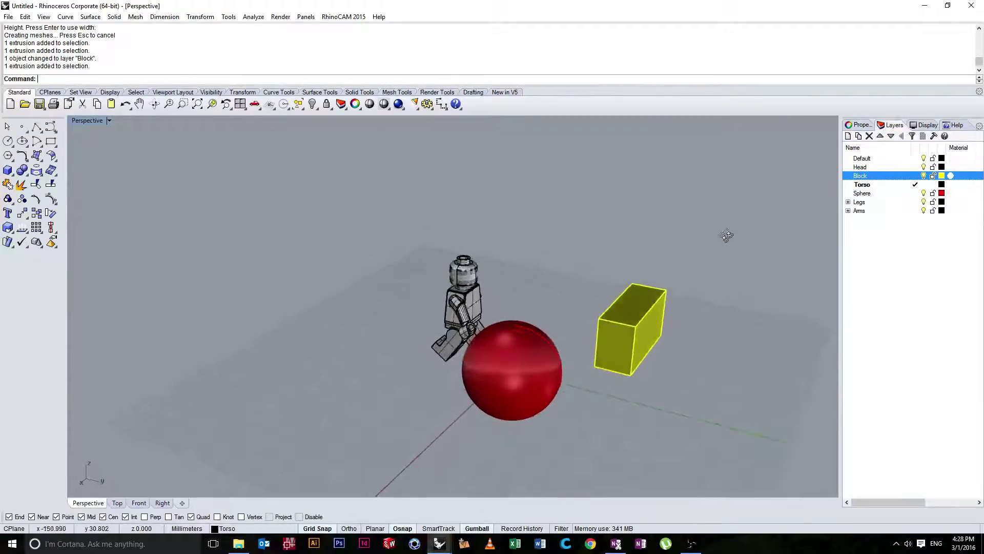
click(915, 184)
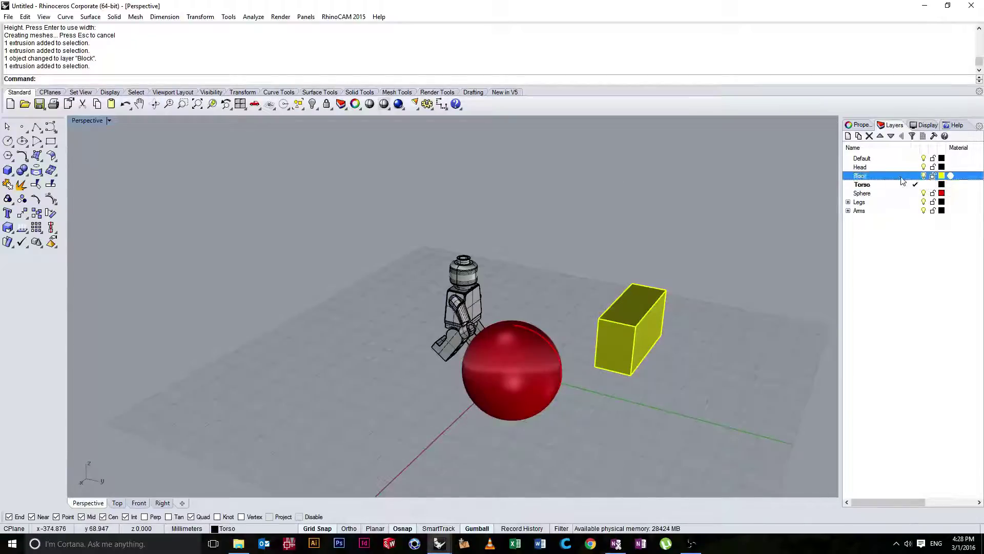
click(6, 172)
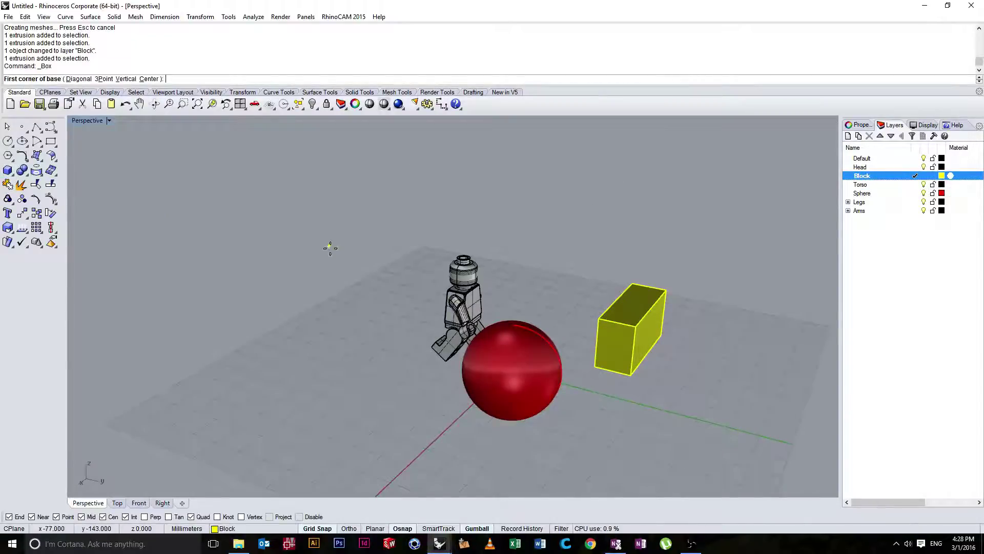
click(677, 340)
click(662, 373)
click(657, 249)
Select the red sphere and both yellow boxes together and delete them.
right_drag(658, 249, 528, 323)
click(523, 328)
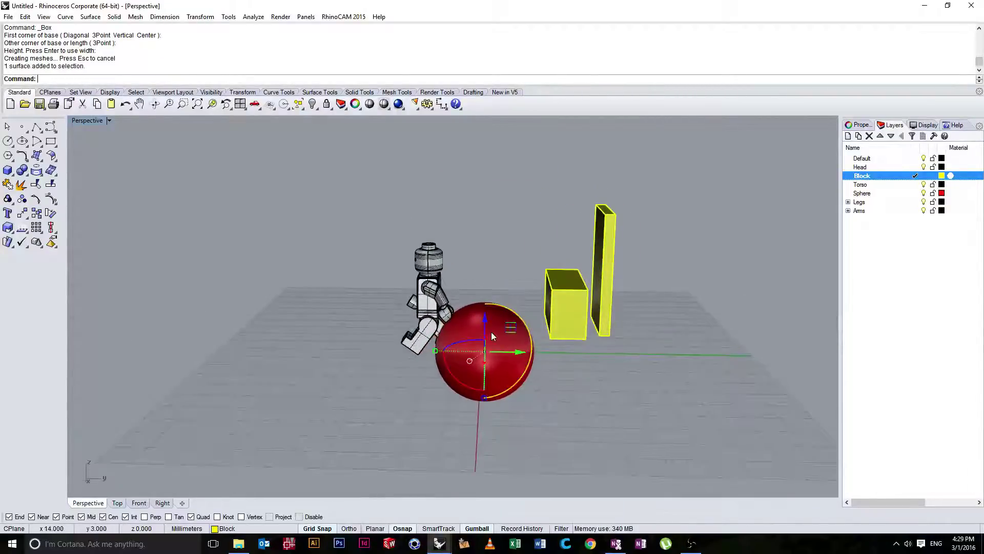
shift+click(569, 300)
shift+click(611, 289)
mouse_move(415, 241)
right_down()
mouse_move(354, 262)
mouse_move(475, 226)
mouse_move(422, 232)
right_up()
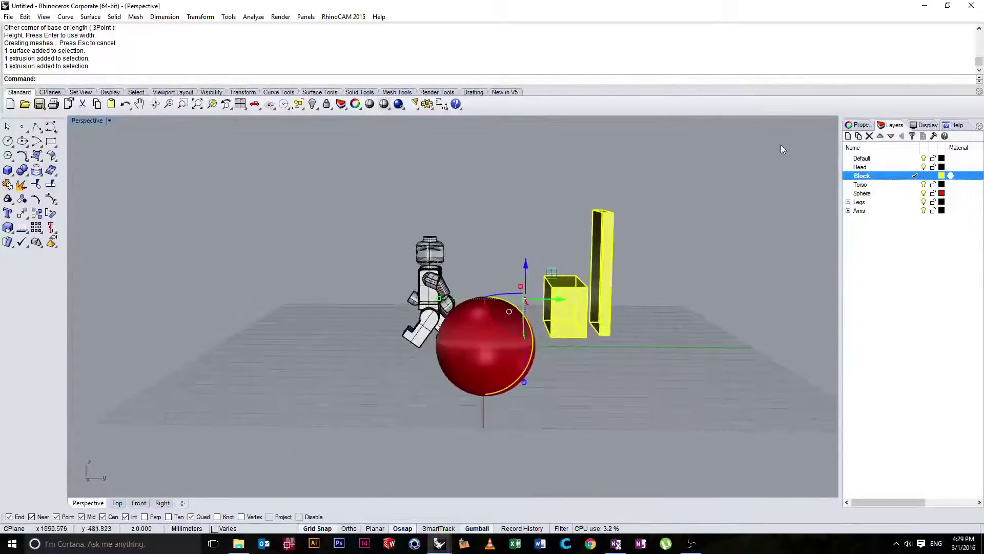
key(Delete)
Make Head the current layer, and move the whole Lego figure along the green axis towards the origin.
right_drag(451, 272, 456, 301)
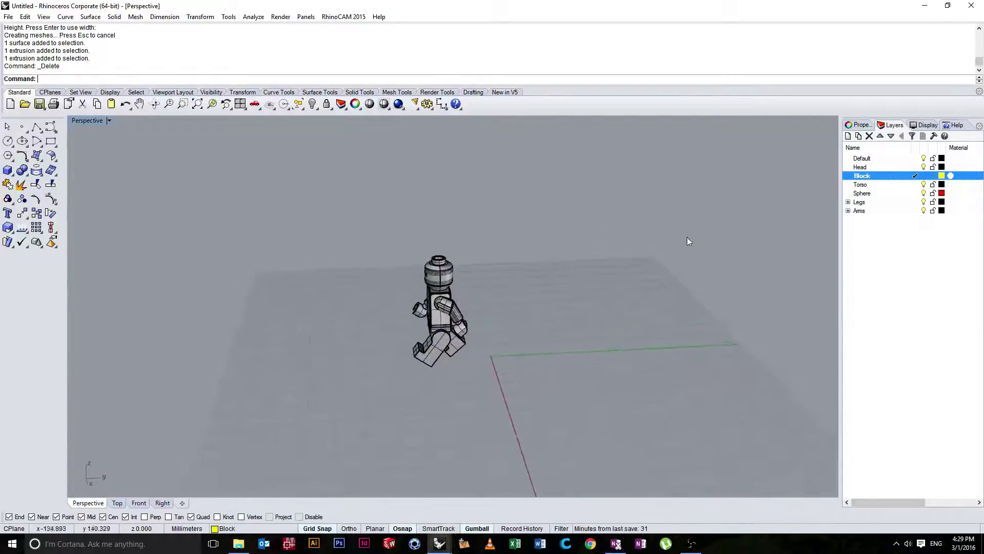
double_click(888, 167)
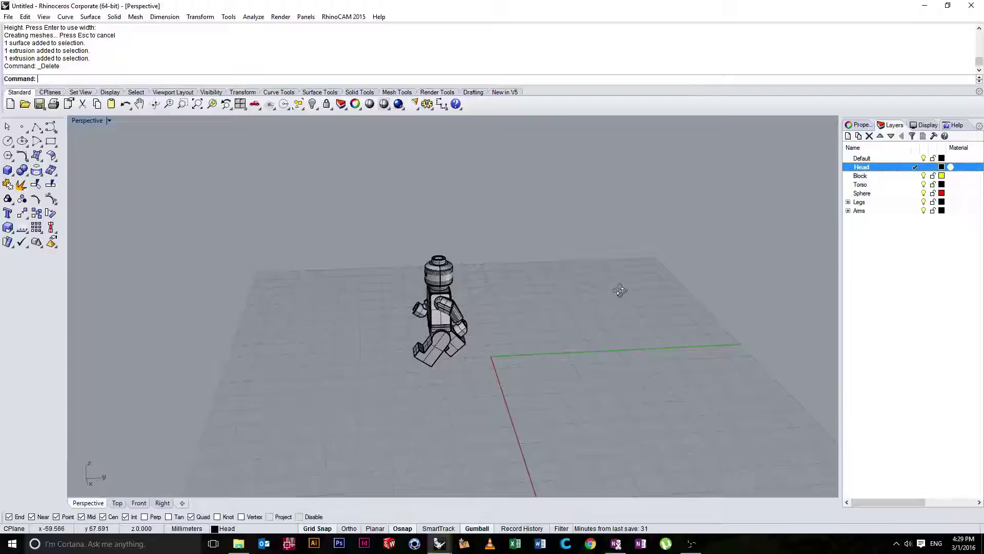
right_drag(620, 290, 663, 289)
click(464, 312)
mouse_move(492, 303)
mouse_down()
mouse_move(534, 297)
mouse_move(531, 308)
mouse_up()
key(alt)
key(Escape)
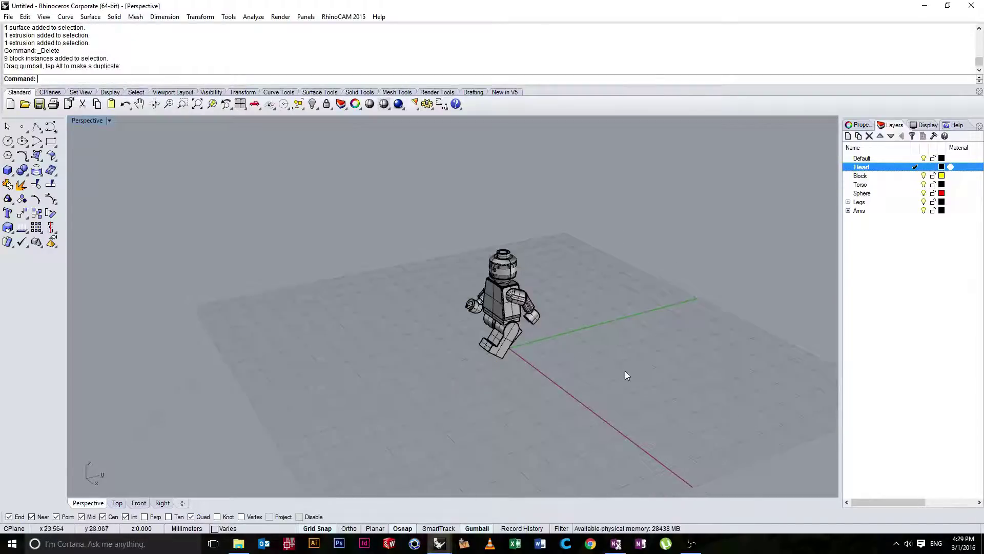
Expand the Legs and Arms layers to view their sublayers and examine the Lego figure from the front and side.
mouse_move(625, 371)
right_down()
mouse_move(593, 347)
mouse_move(599, 337)
mouse_move(729, 346)
mouse_move(576, 291)
mouse_move(602, 300)
mouse_move(616, 327)
mouse_move(509, 283)
mouse_move(641, 301)
mouse_move(628, 303)
right_up()
scroll(616, 327, up, 5)
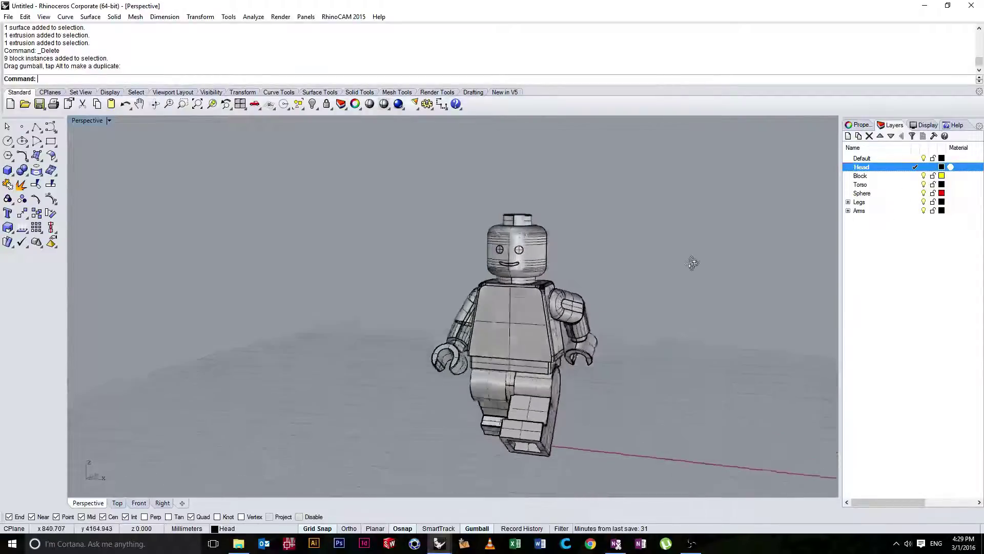
right_drag(692, 261, 683, 337)
click(848, 202)
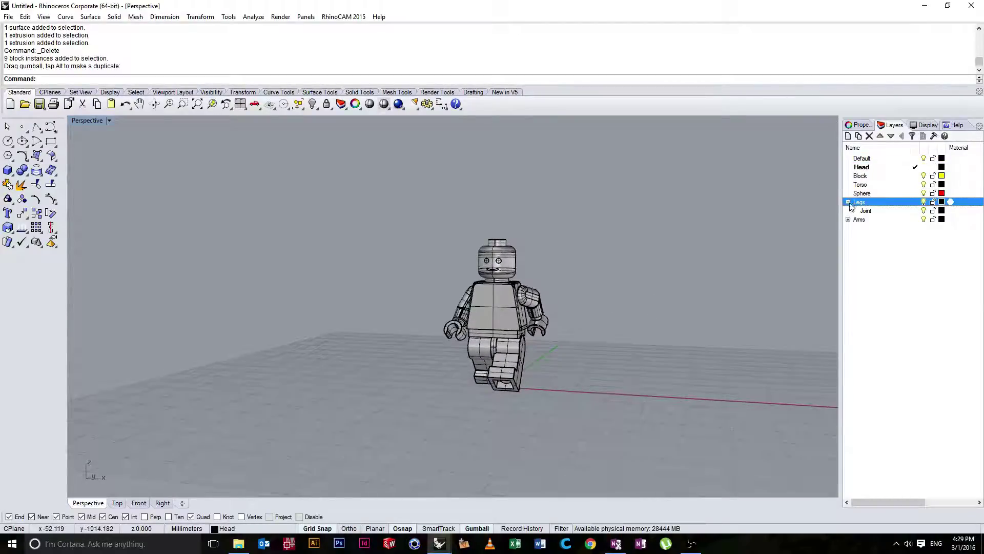
click(848, 219)
right_drag(564, 255, 592, 263)
right_drag(711, 257, 603, 248)
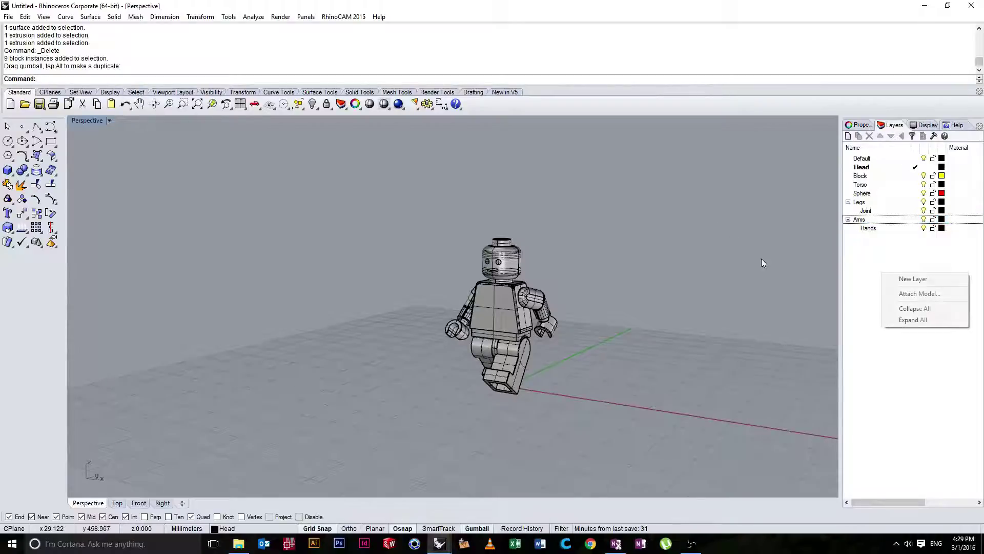
right_drag(717, 259, 662, 248)
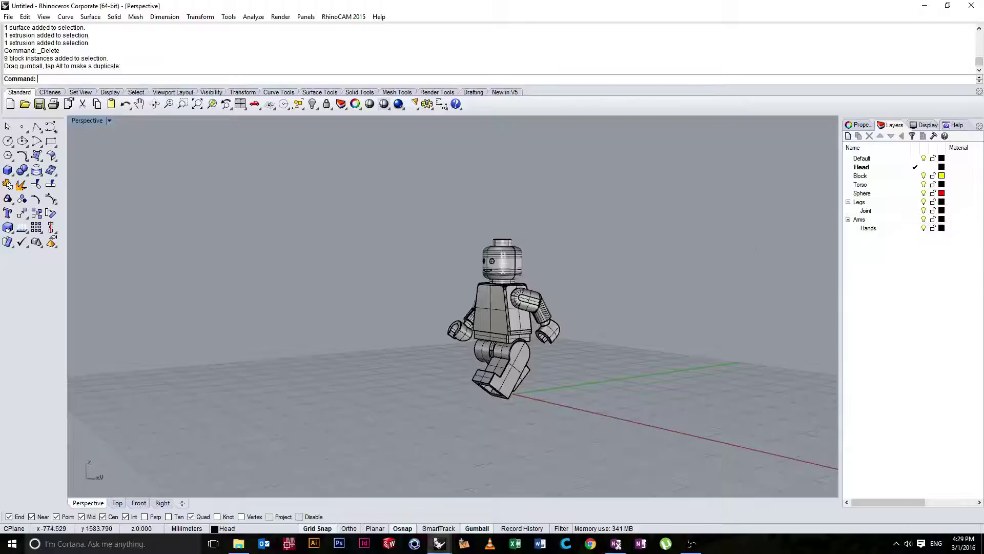